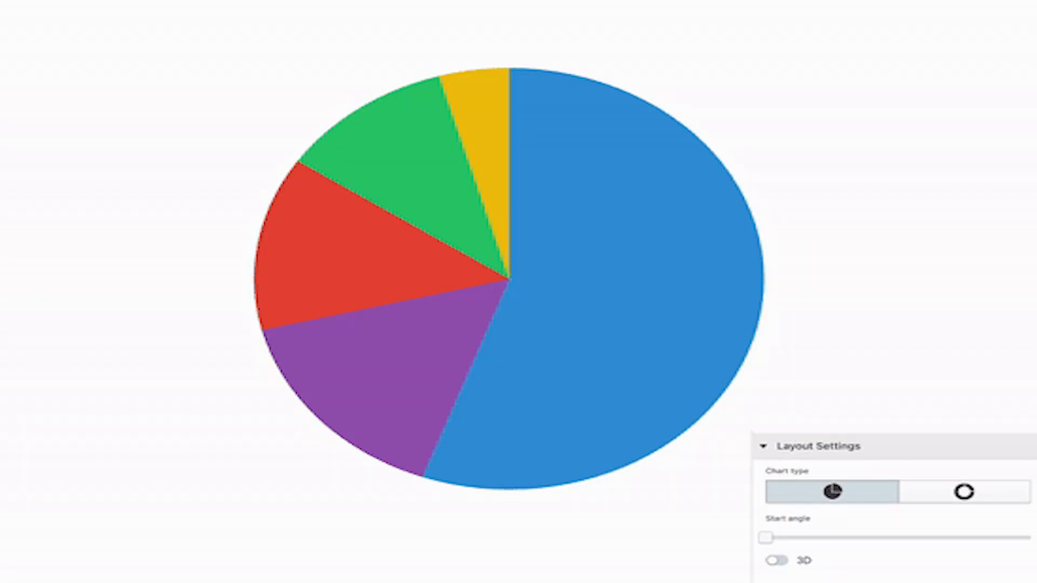
click(778, 562)
drag(767, 538, 943, 554)
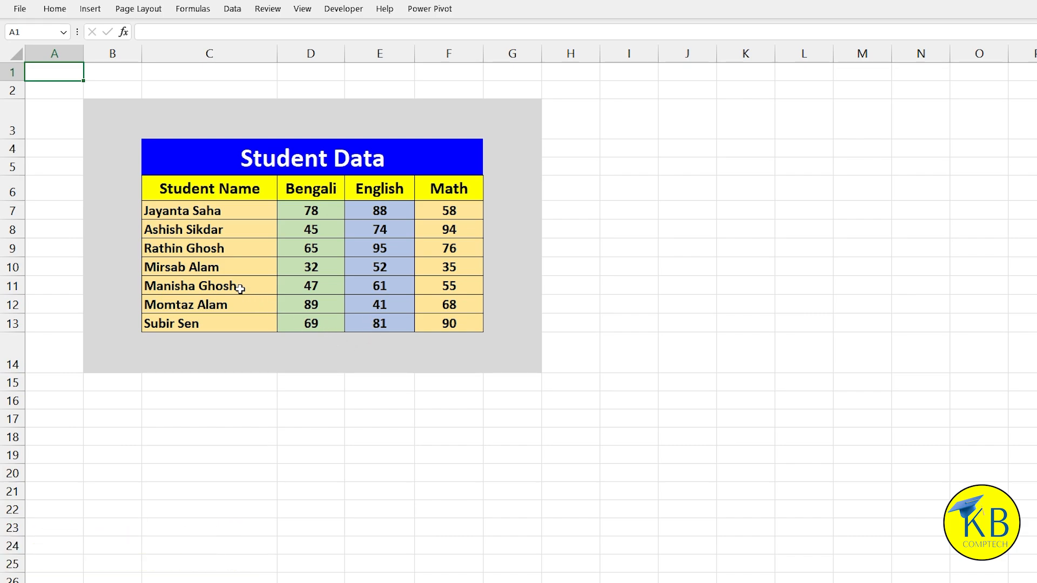
Step: Select the student table from the header row through the last student's marks and review the recommended charts without inserting one
drag(178, 193, 437, 322)
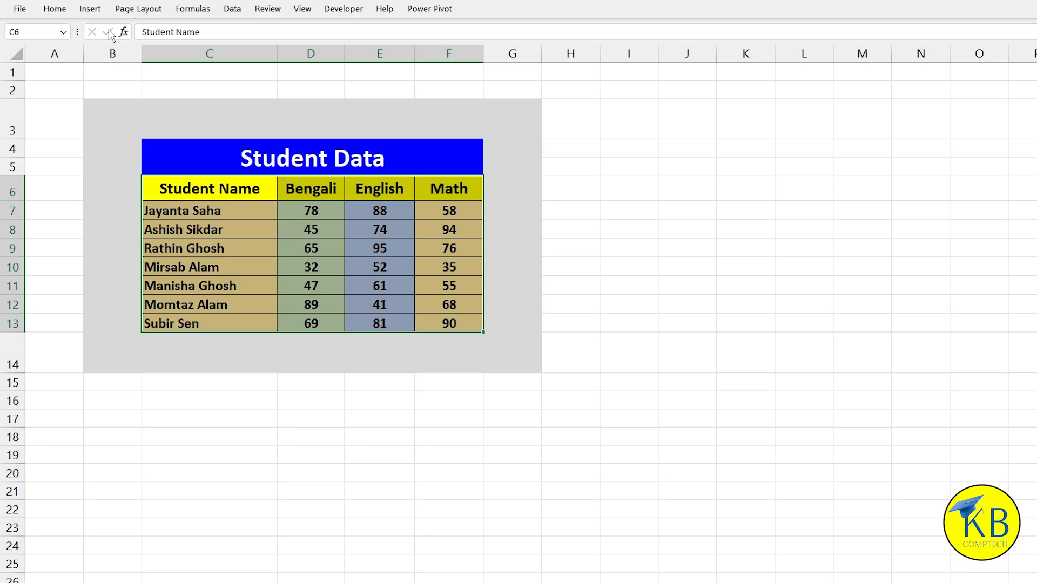
click(90, 9)
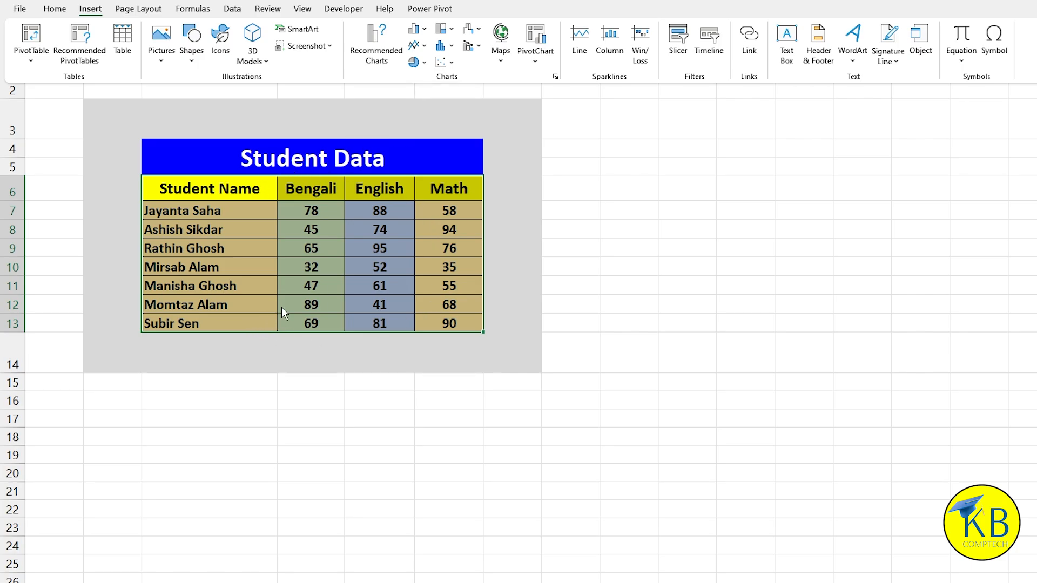
click(377, 46)
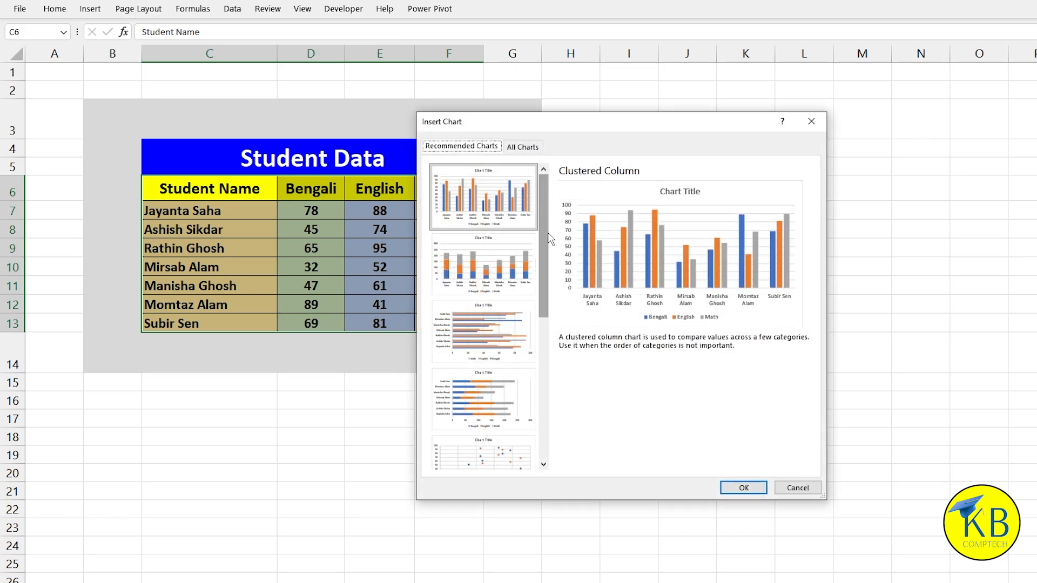
drag(542, 207, 537, 239)
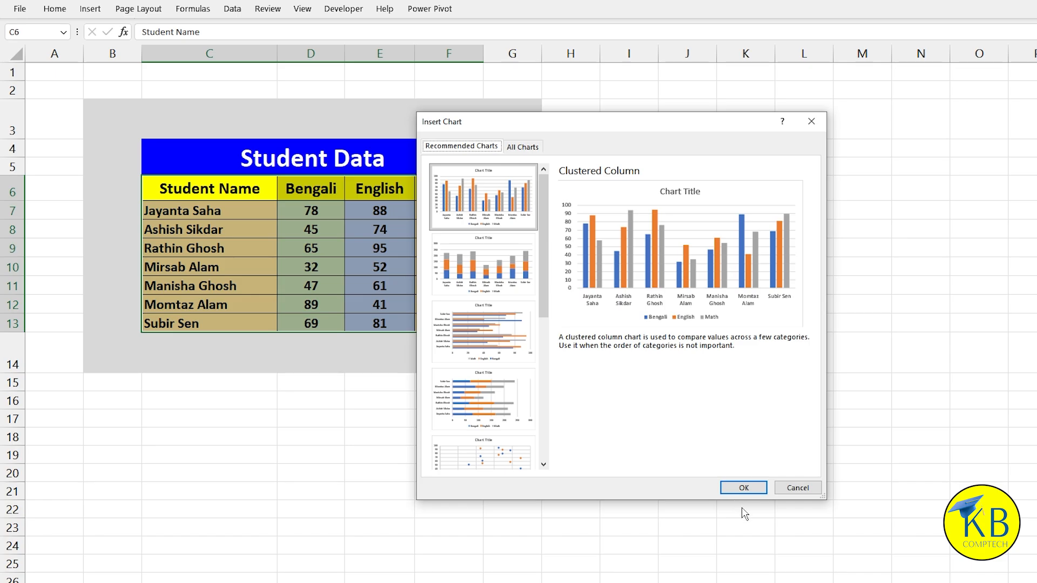
click(797, 487)
Step: Insert a 2-D clustered column chart from the selected student marks
click(91, 9)
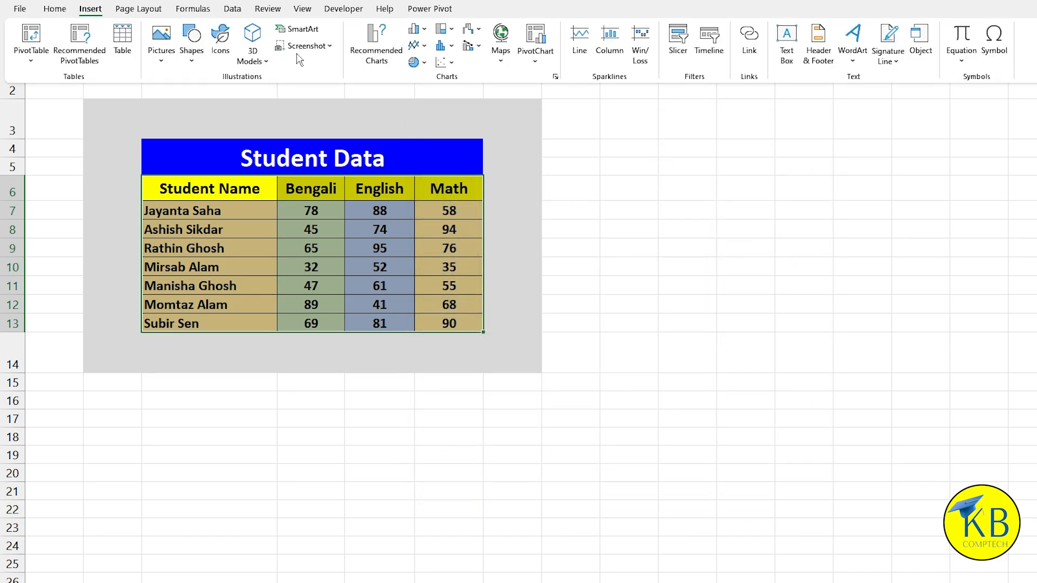
click(421, 30)
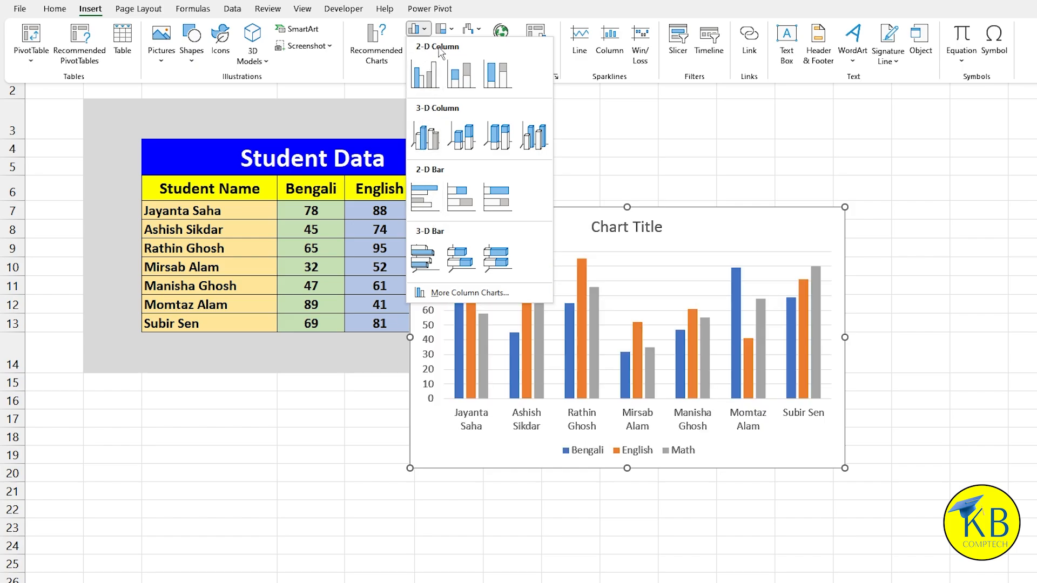
click(426, 79)
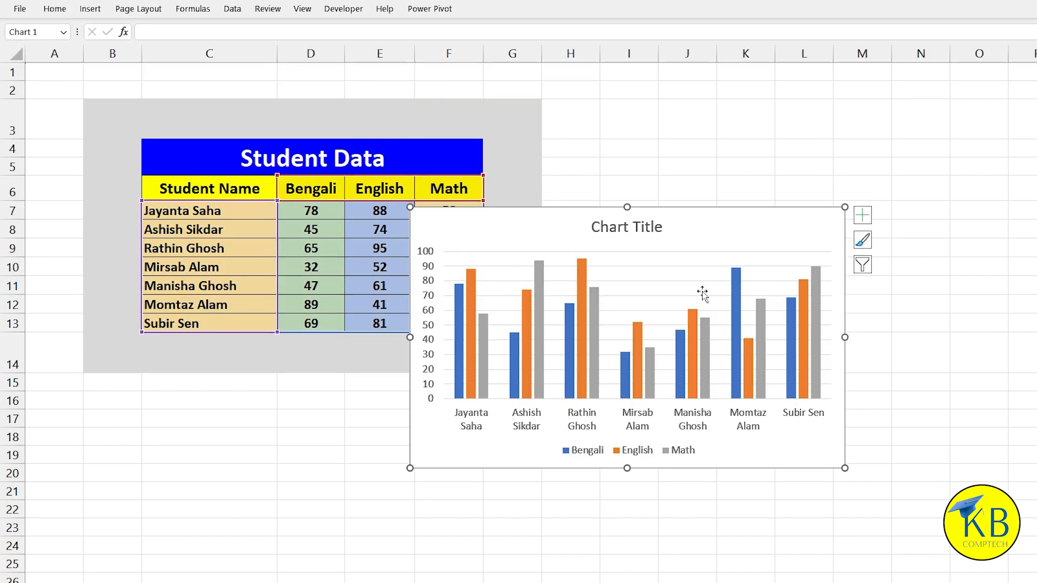
Step: Move the column chart beside the student table, starting at column H and row 3, and enlarge it to about the table's height
drag(685, 216, 839, 99)
drag(781, 359, 787, 381)
drag(998, 240, 1036, 238)
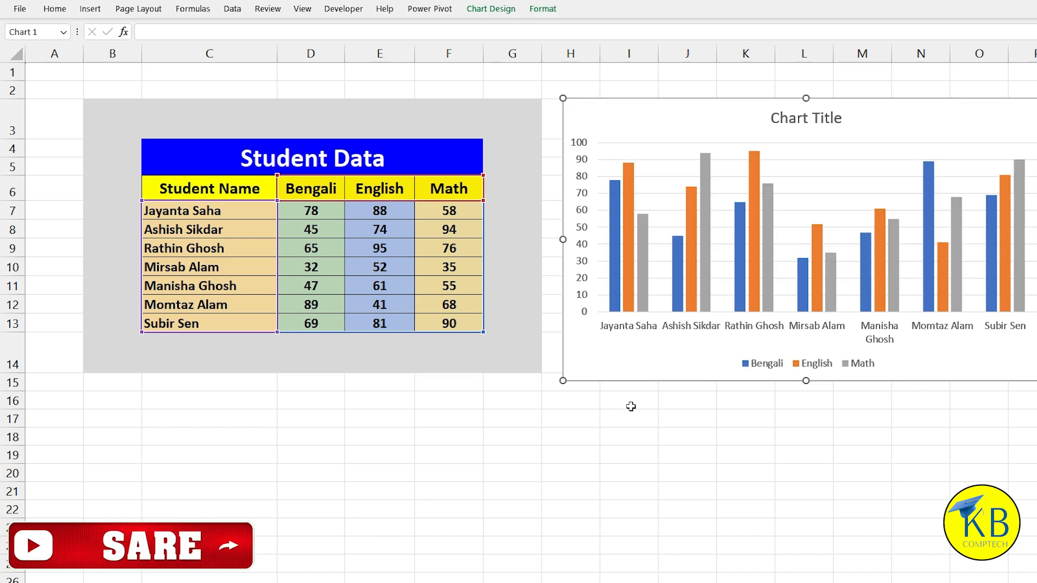
Step: Change the chart title to Marksheet
click(786, 121)
drag(775, 122, 837, 122)
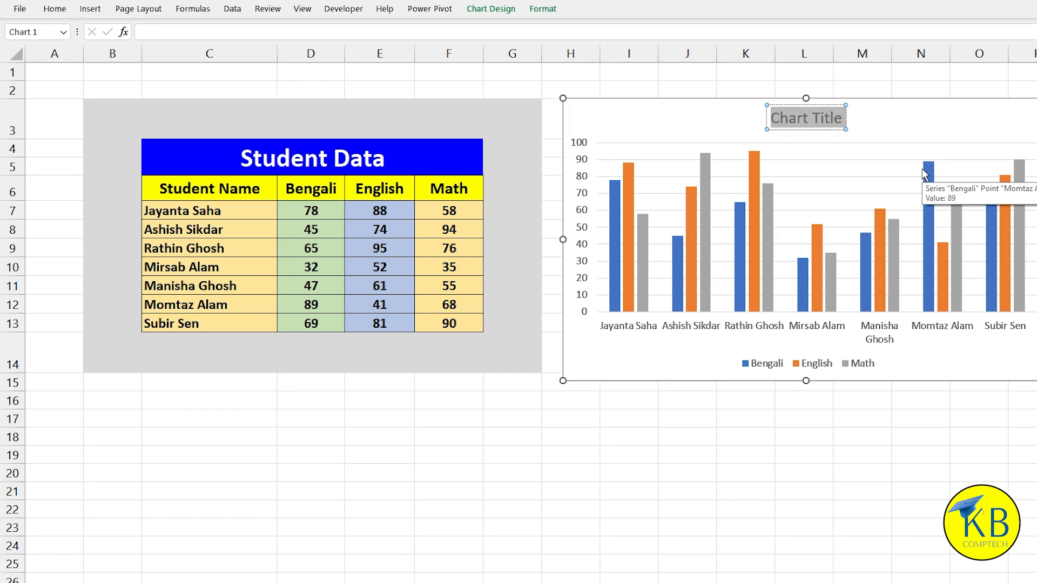
text(Marksheet)
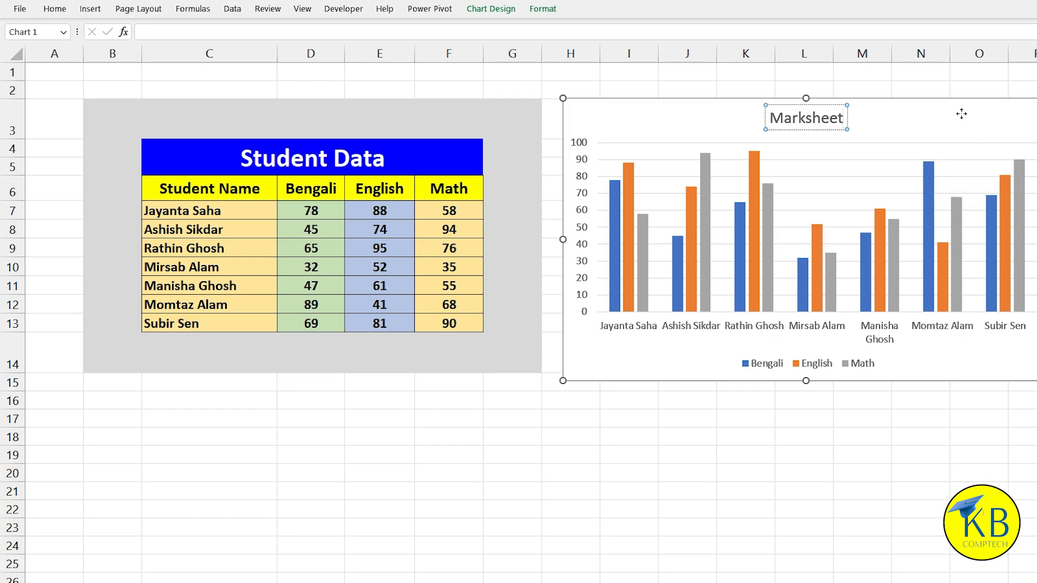
click(961, 114)
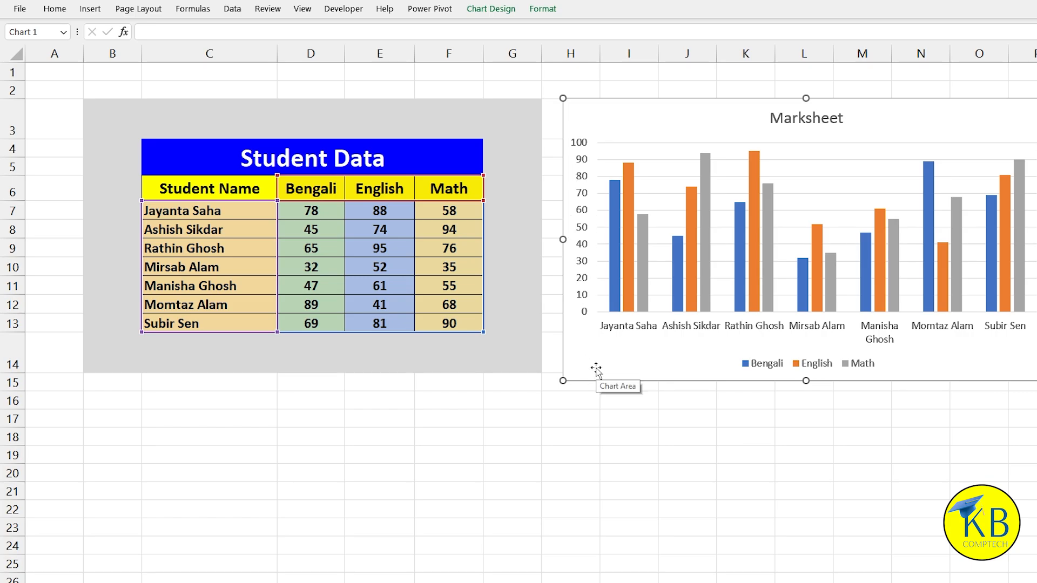
Step: Hide the chart's axes and show them again
mouse_move(618, 274)
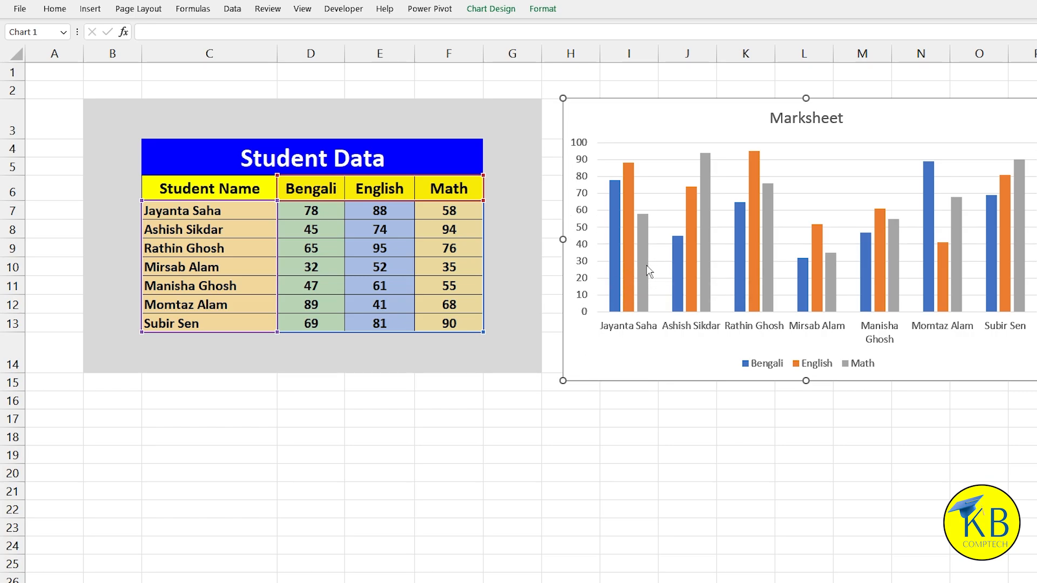
mouse_move(622, 241)
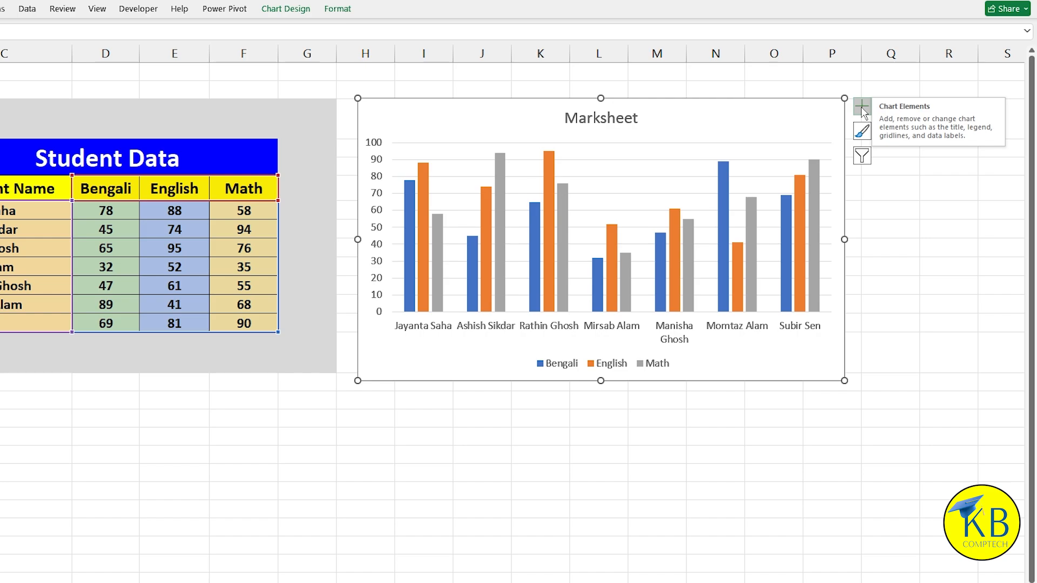
click(862, 107)
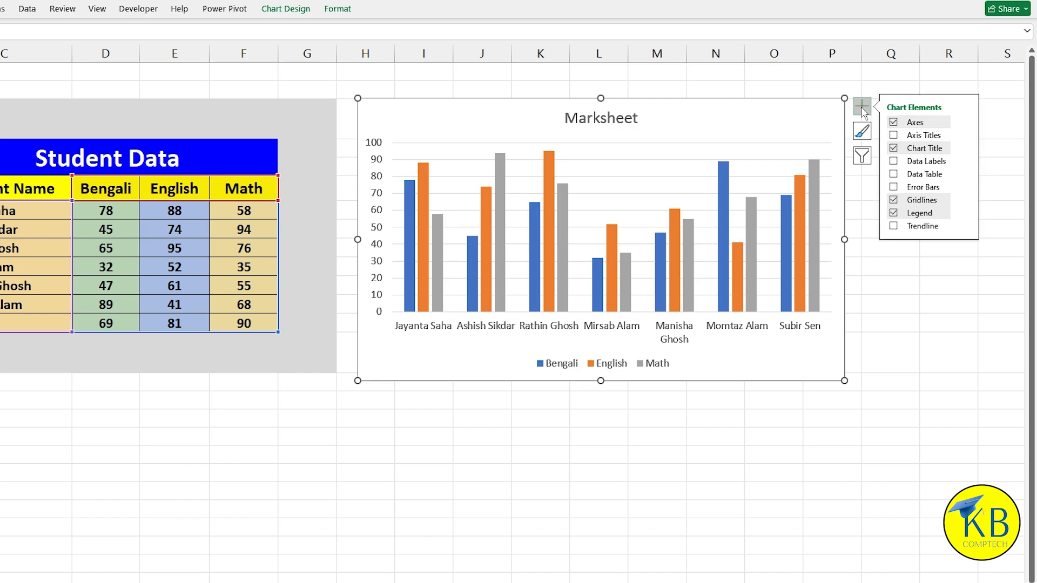
click(965, 123)
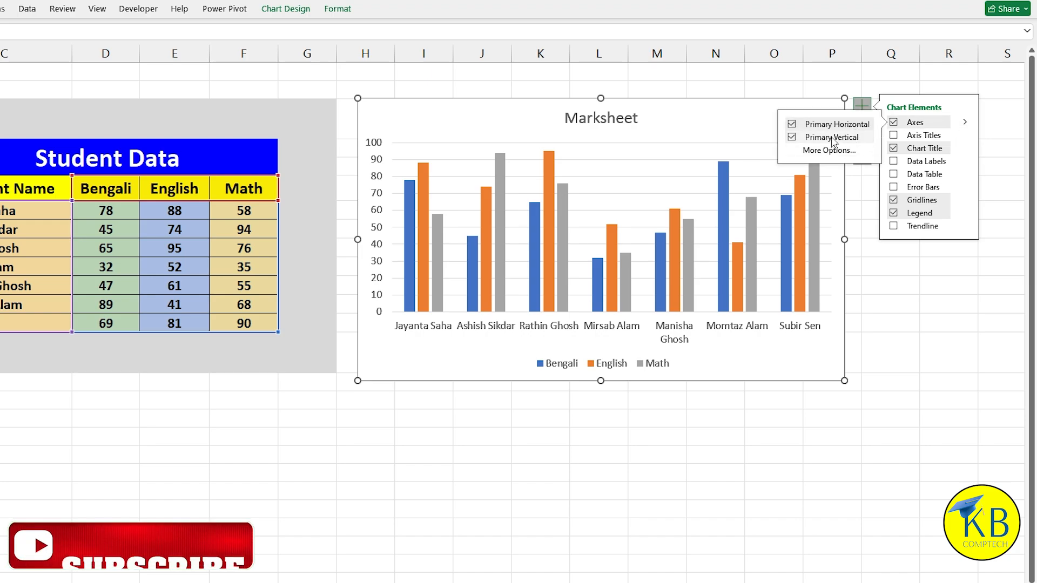
click(897, 123)
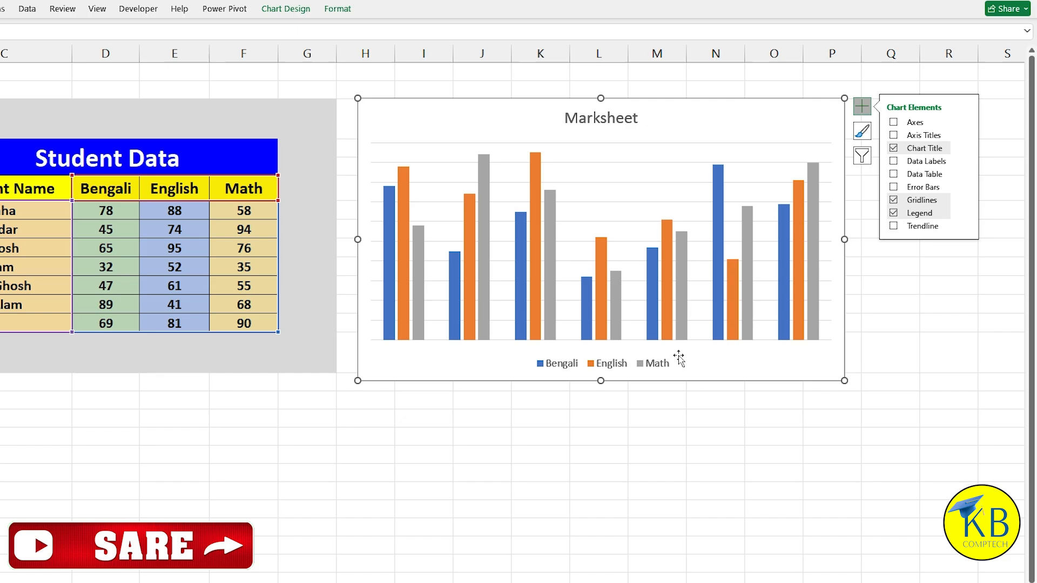
click(895, 123)
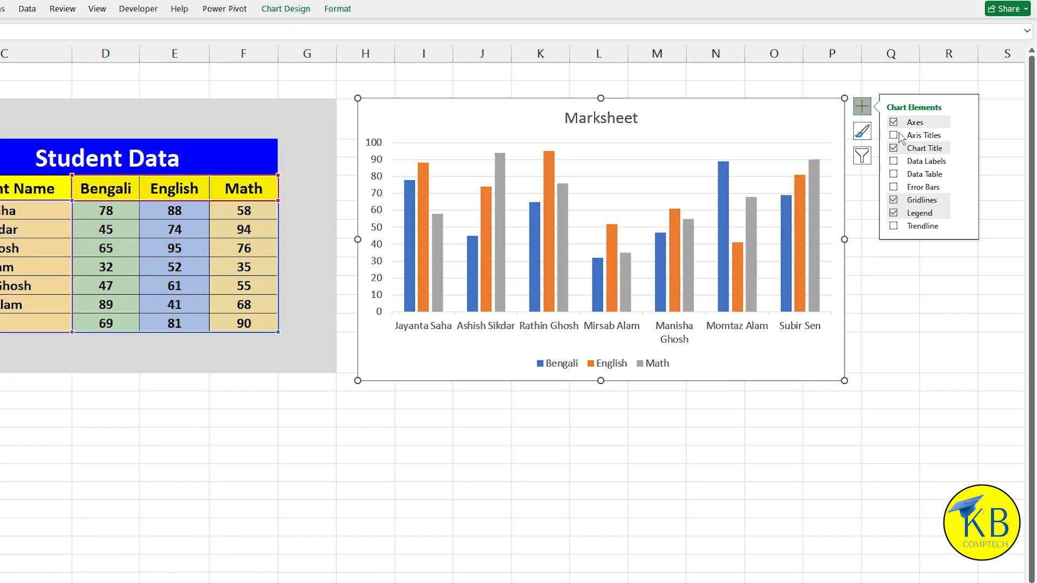
Step: Add axis titles to the chart and name the horizontal axis Student Name
click(894, 136)
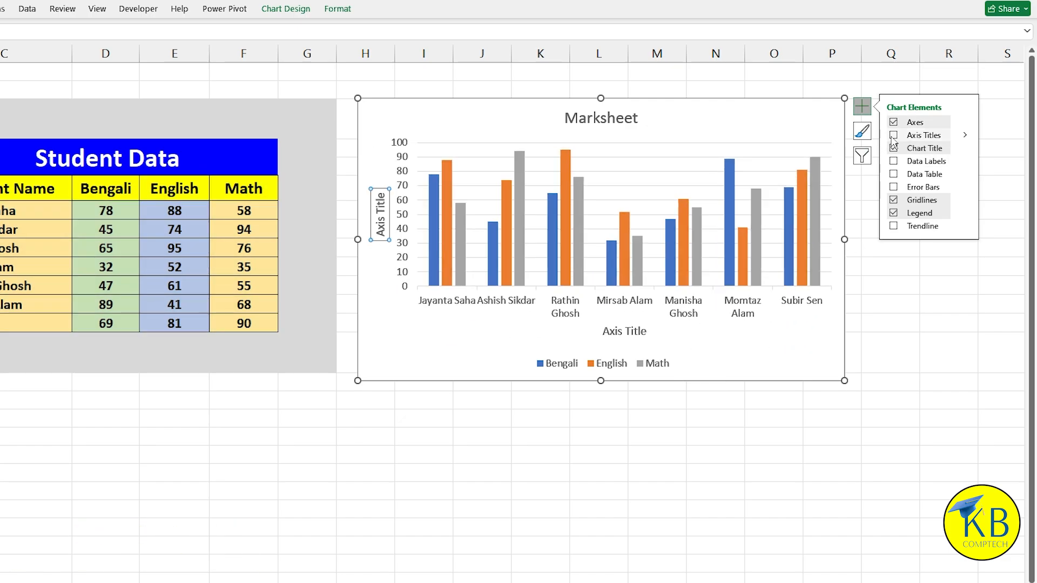
click(894, 136)
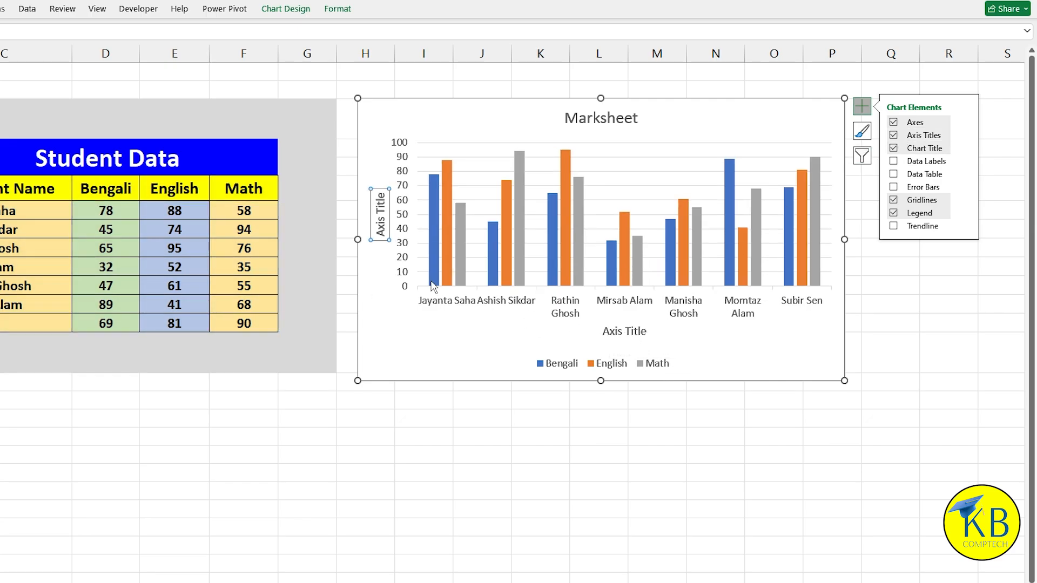
click(614, 336)
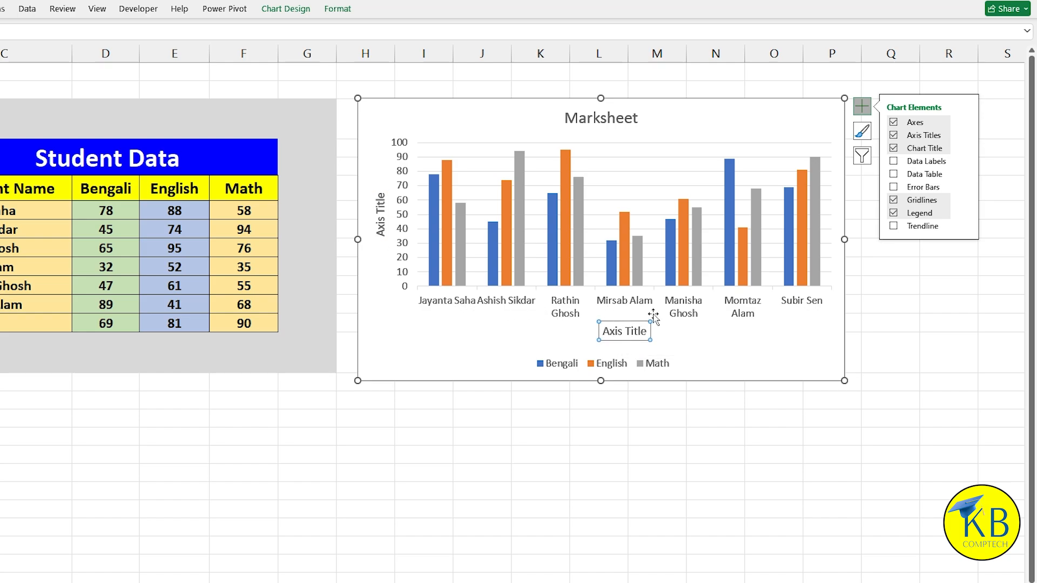
drag(603, 332, 650, 332)
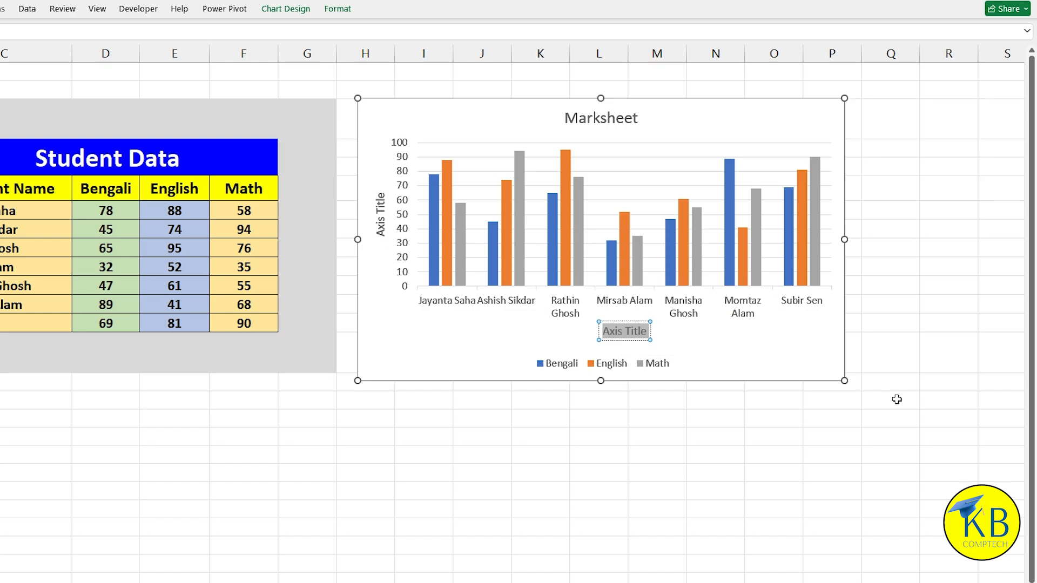
text(Student Name)
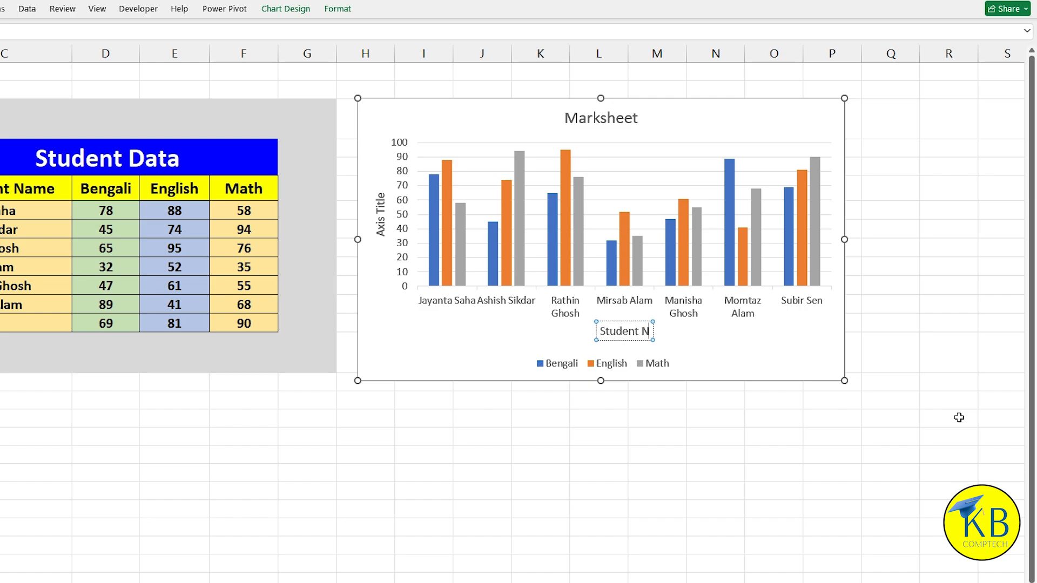
Step: Rename the vertical axis title to Marks
click(382, 221)
drag(381, 238, 380, 197)
text(Marks)
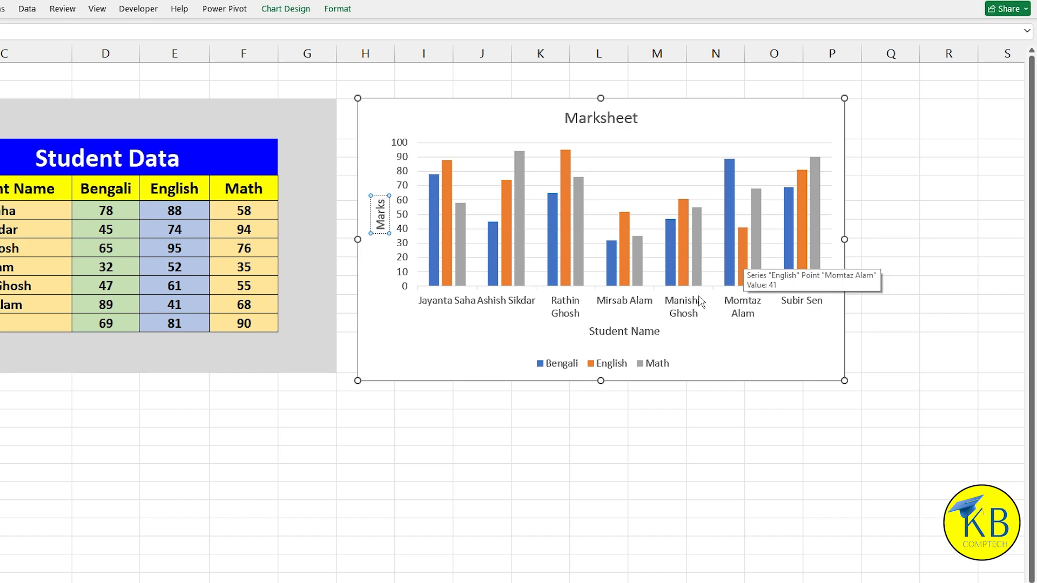
click(757, 358)
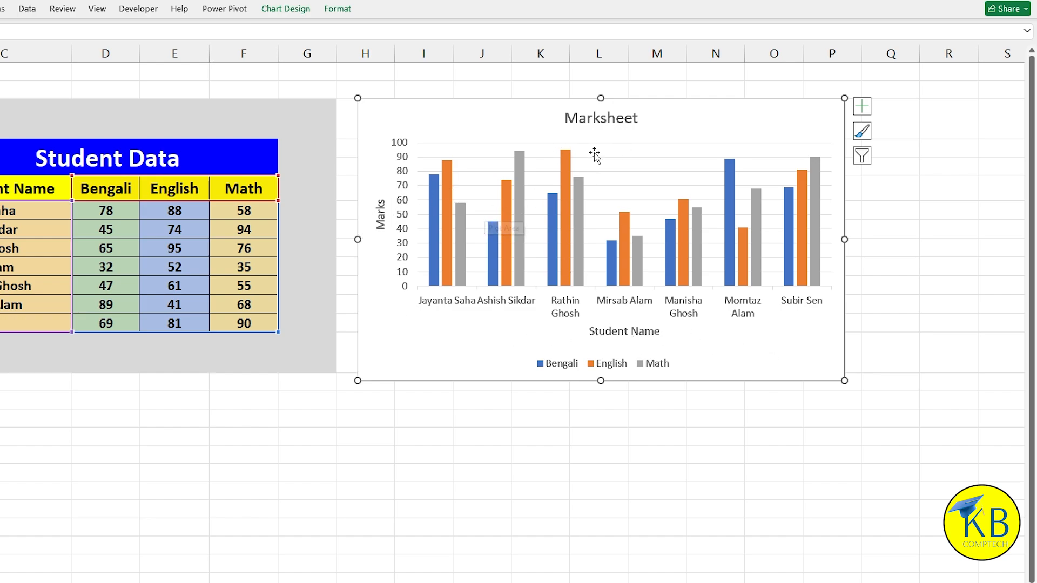
Step: Preview shape fill colours and WordArt styles on the Marksheet chart title without applying any
click(600, 115)
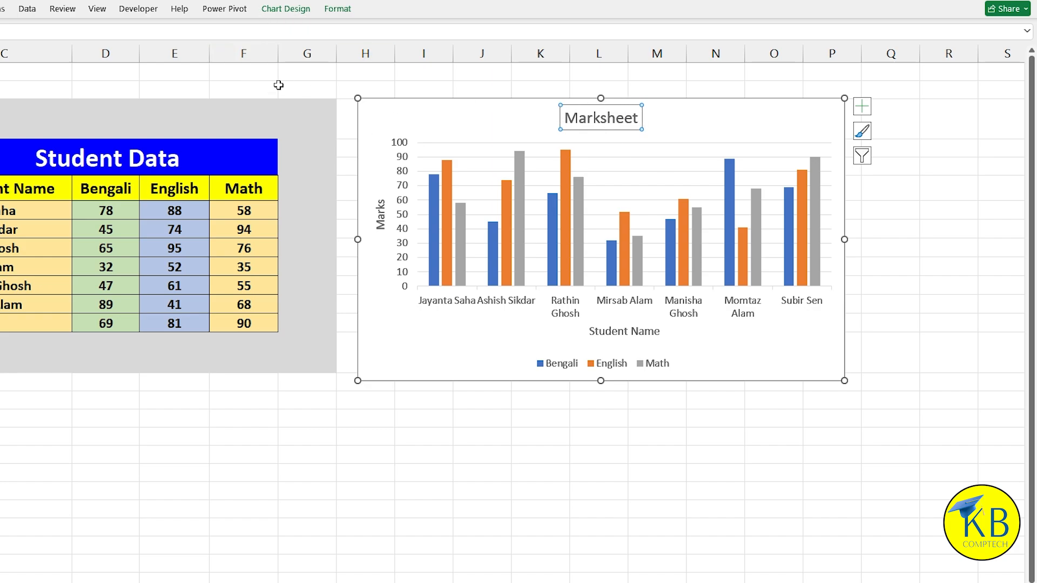
click(339, 9)
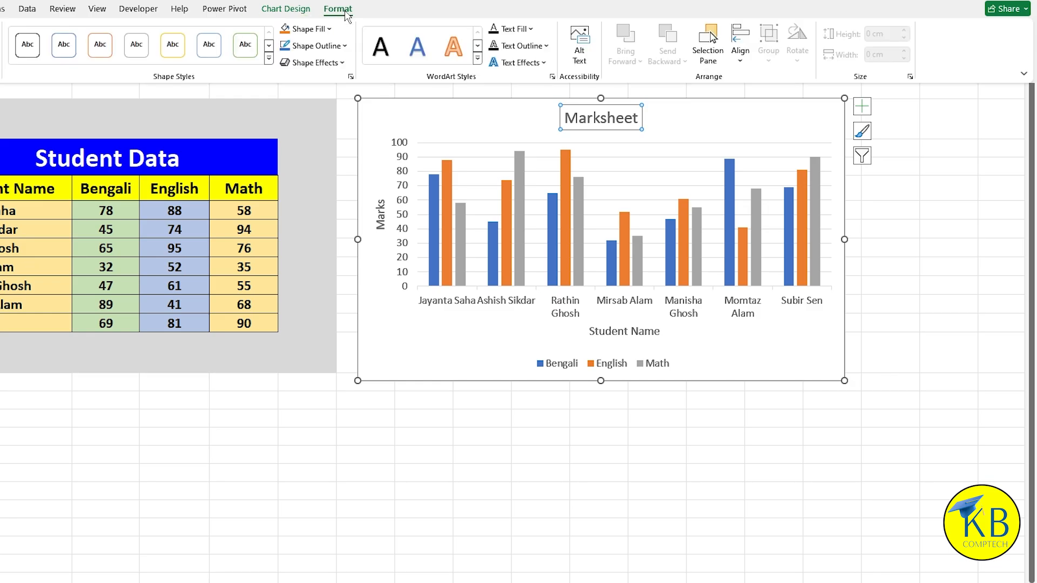
click(325, 31)
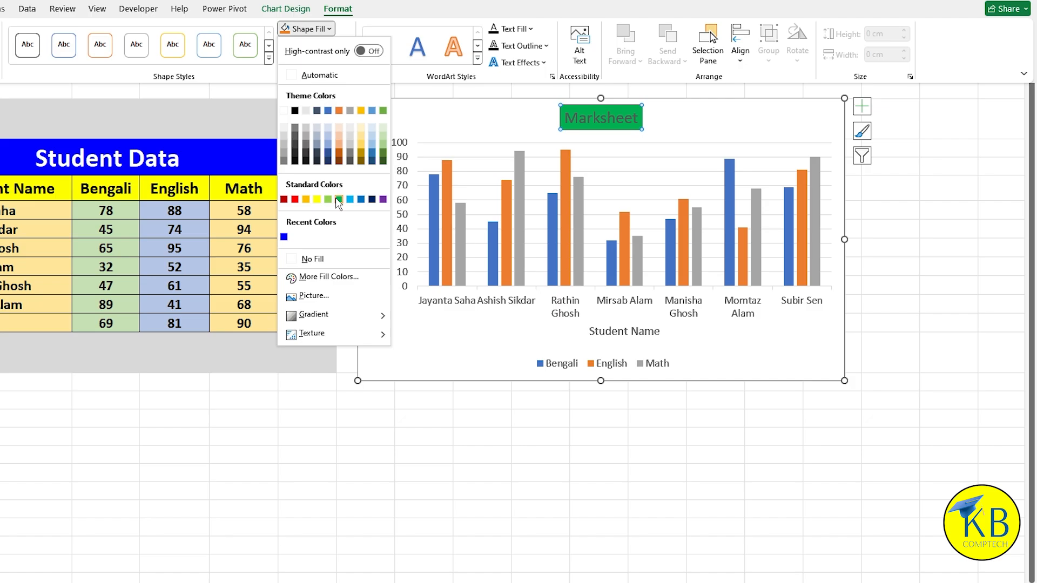
click(330, 32)
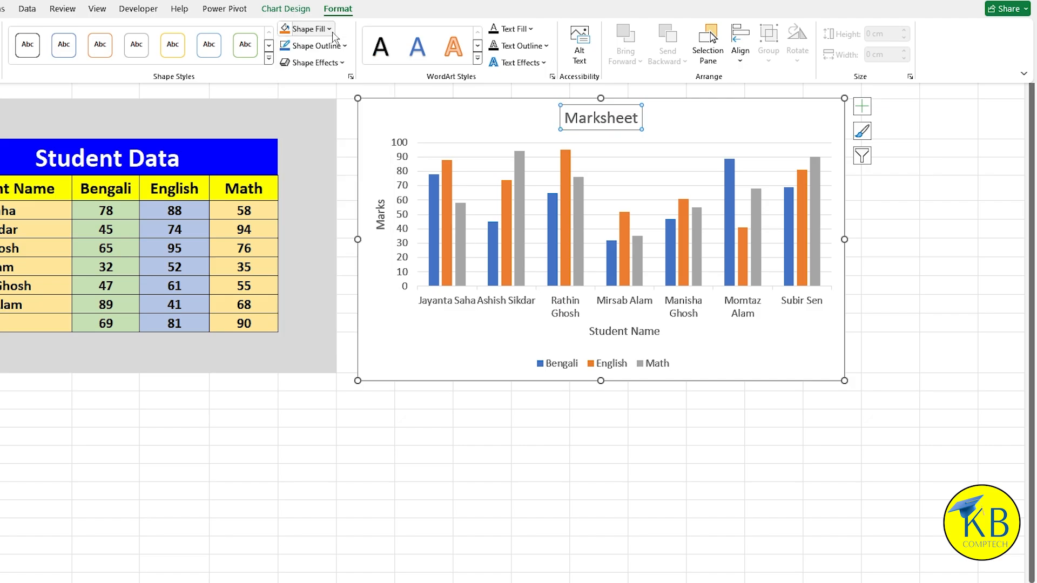
click(477, 59)
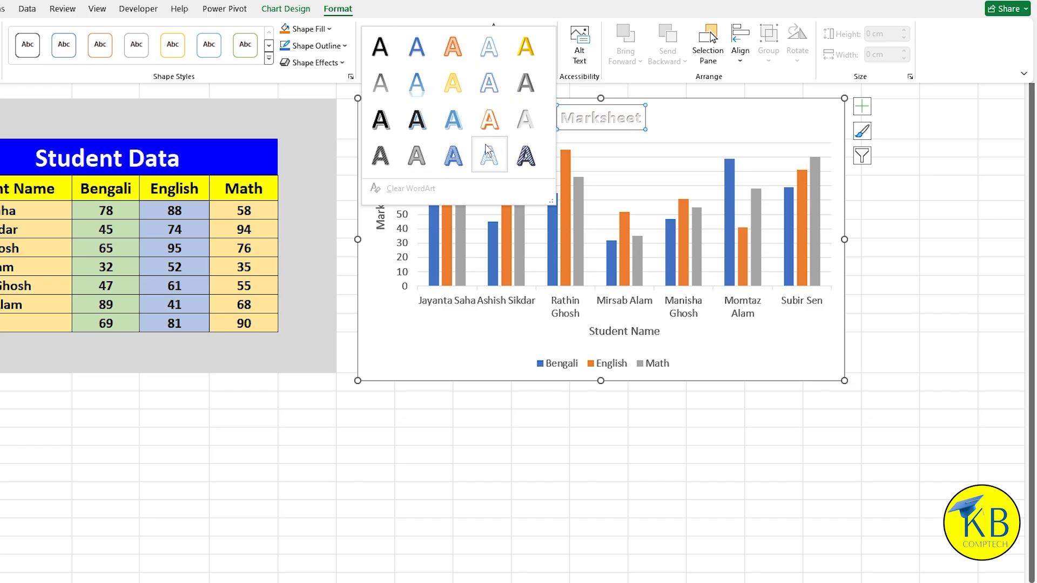
click(559, 101)
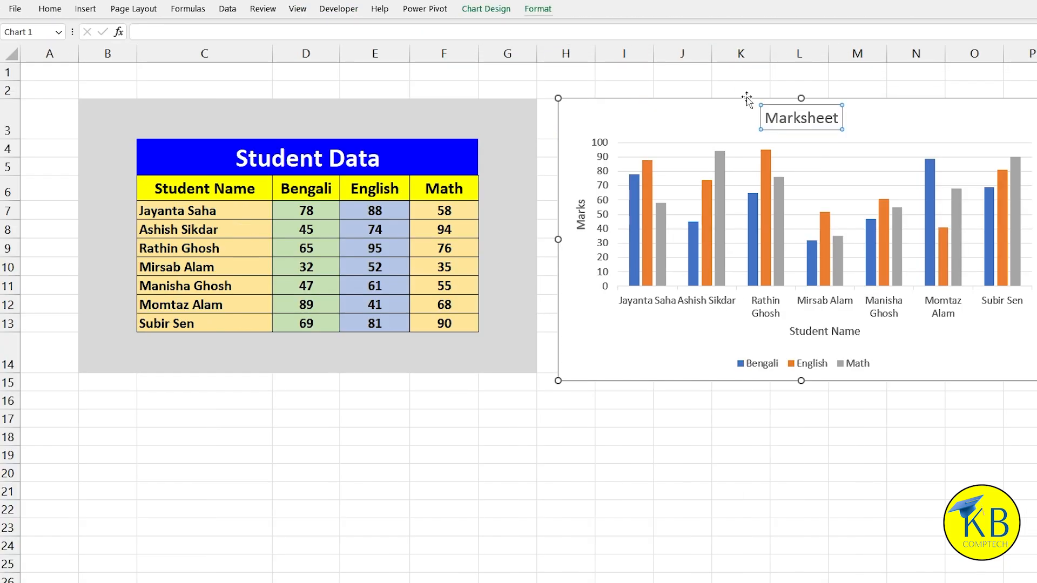
Step: Increase the Marksheet title's font size by one step and reduce it back again
click(56, 10)
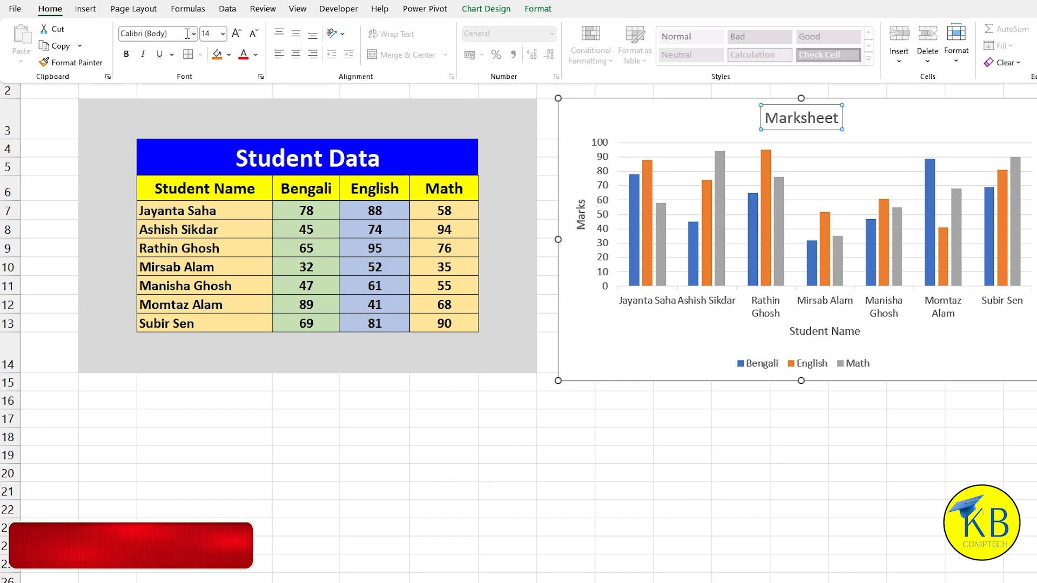
click(237, 35)
click(254, 35)
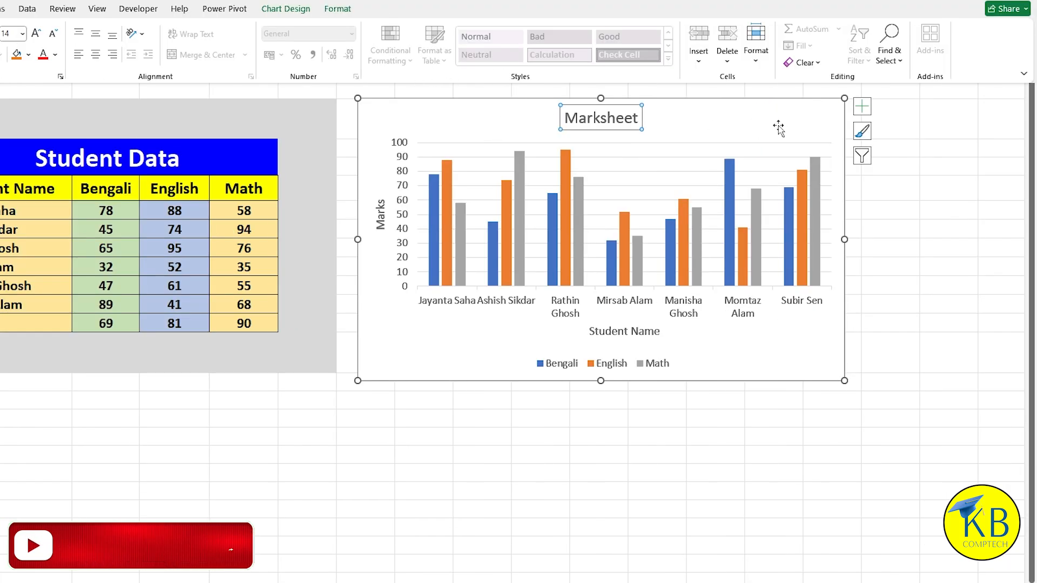
click(777, 126)
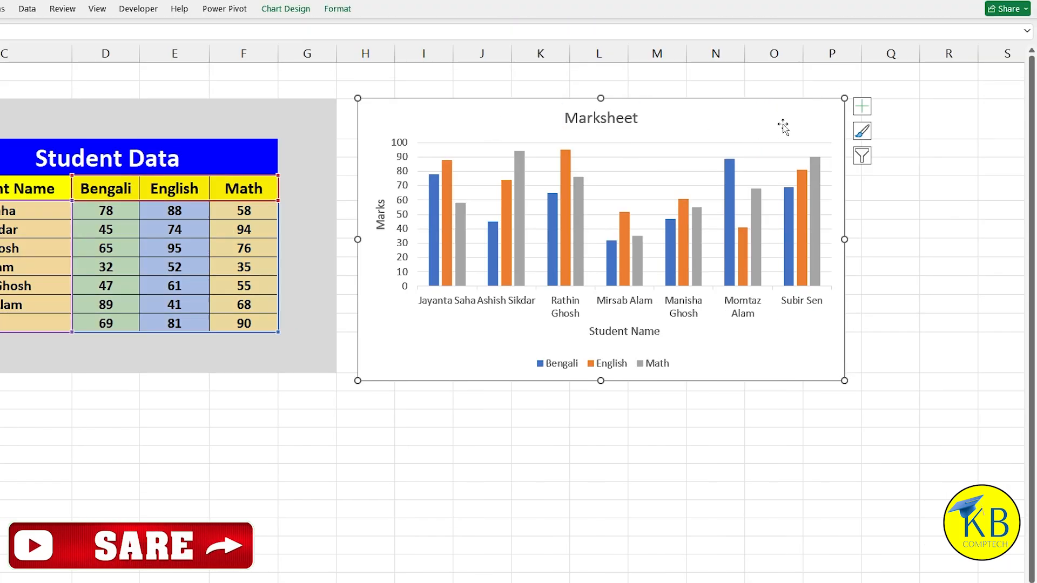
Step: Remove the chart title from the column chart and add it back with its default text
click(864, 113)
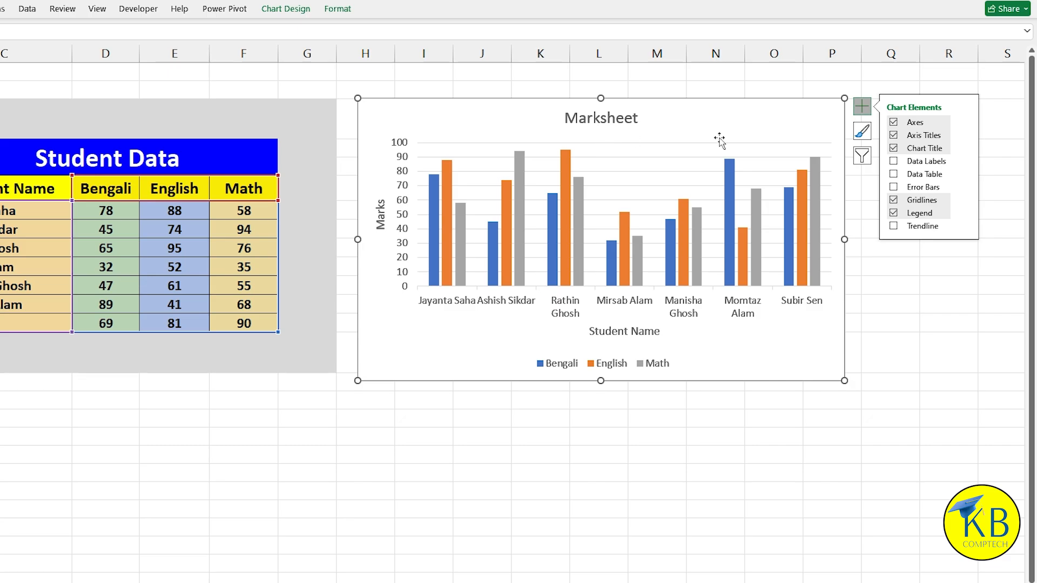
click(894, 149)
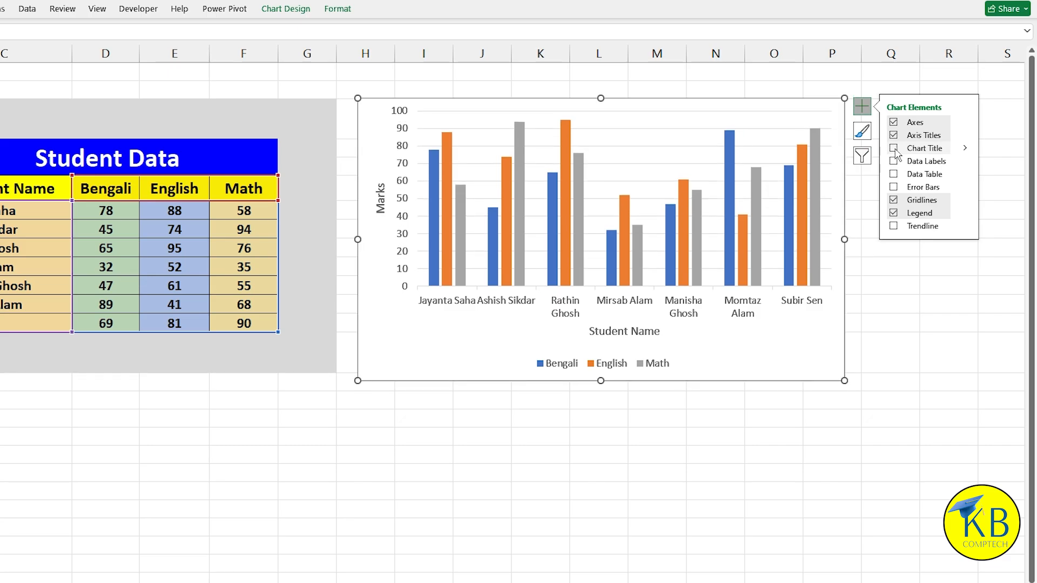
click(895, 149)
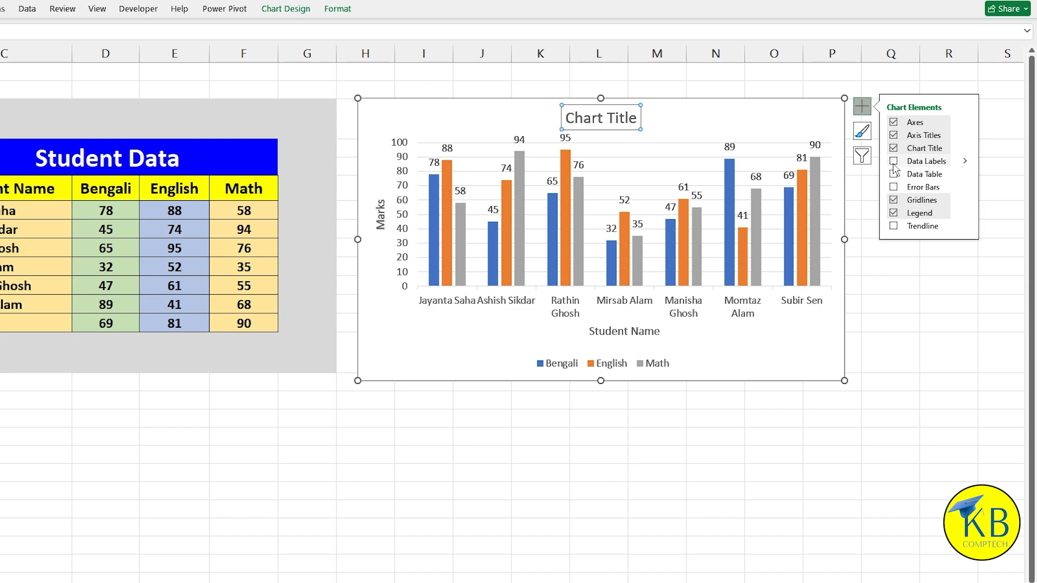
Step: Show data labels on the chart's columns, preview their placement options, and remove the labels again
click(894, 162)
click(965, 162)
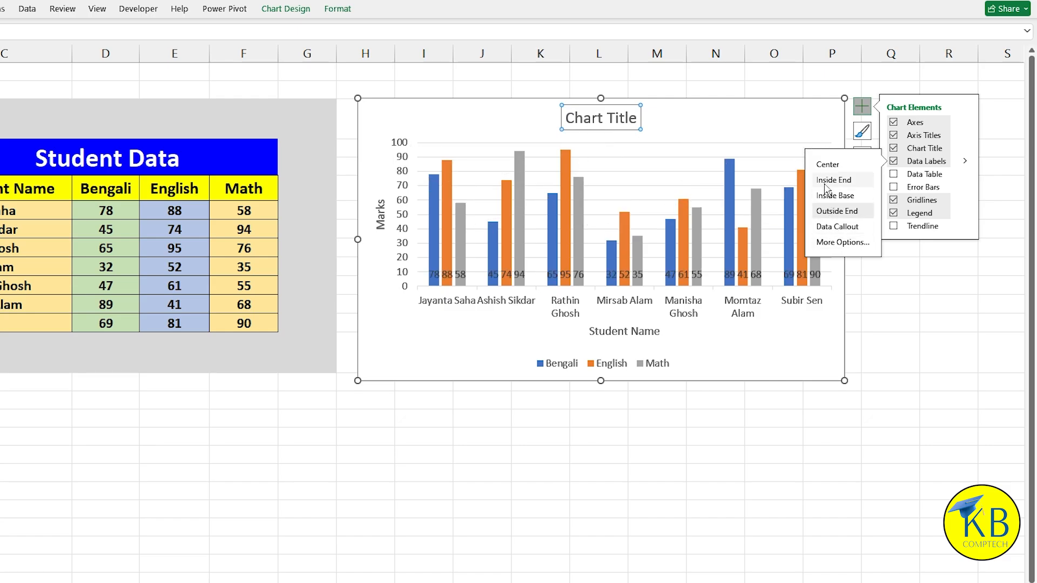
click(893, 161)
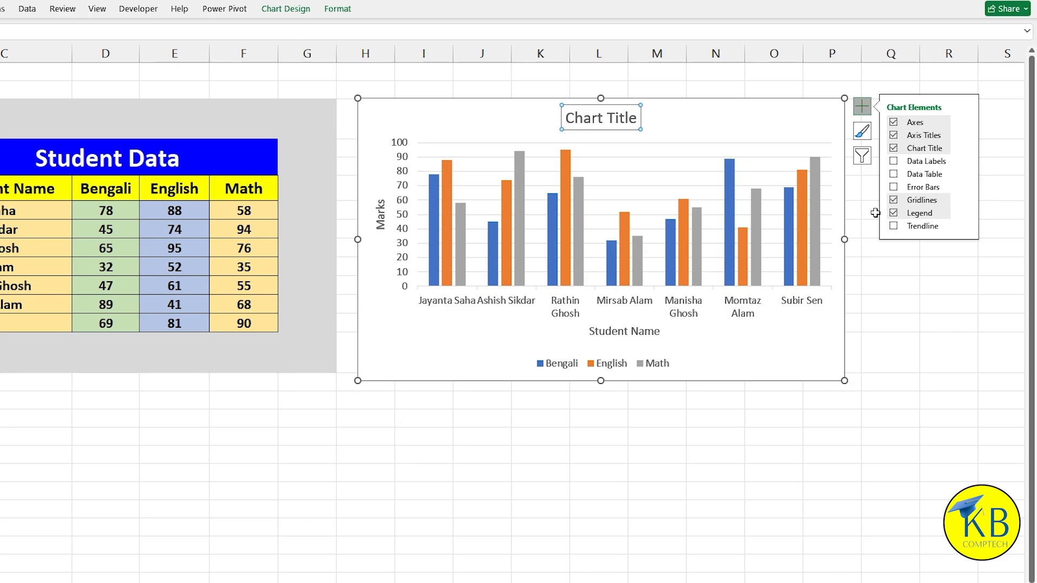
Step: Add and remove the chart's data table, and hide and restore its gridlines
click(894, 175)
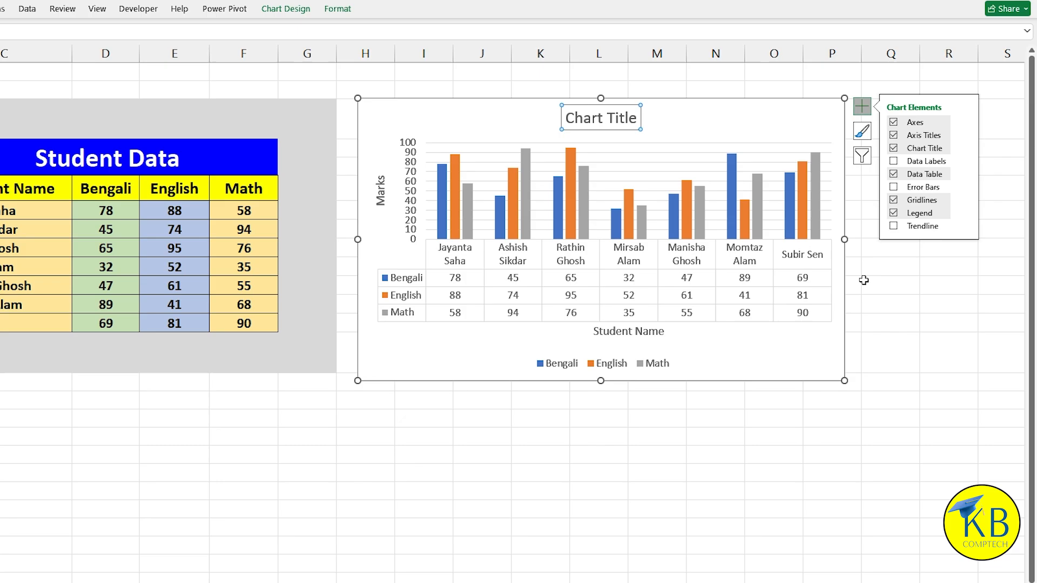
click(894, 175)
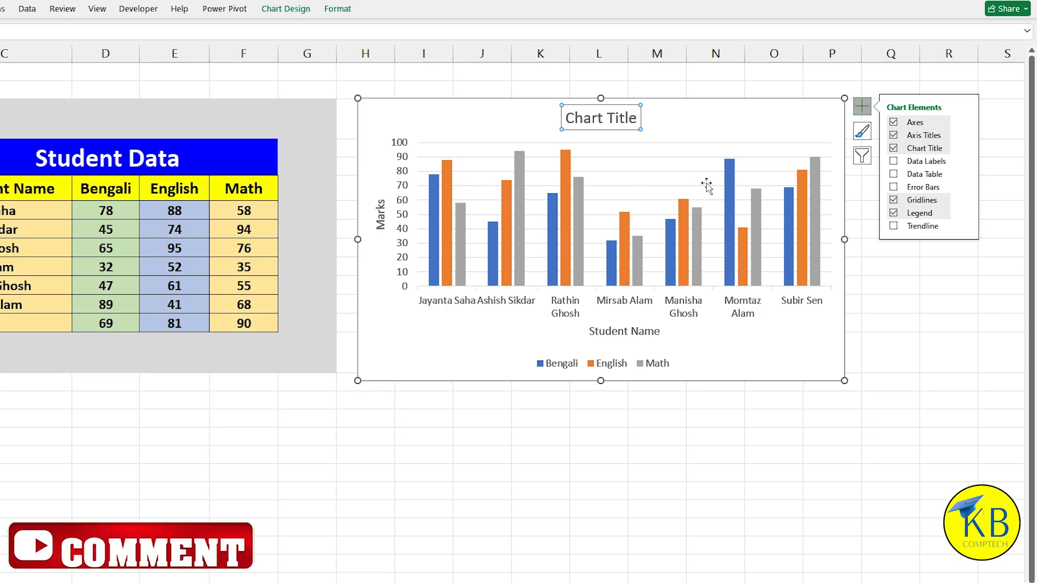
click(894, 200)
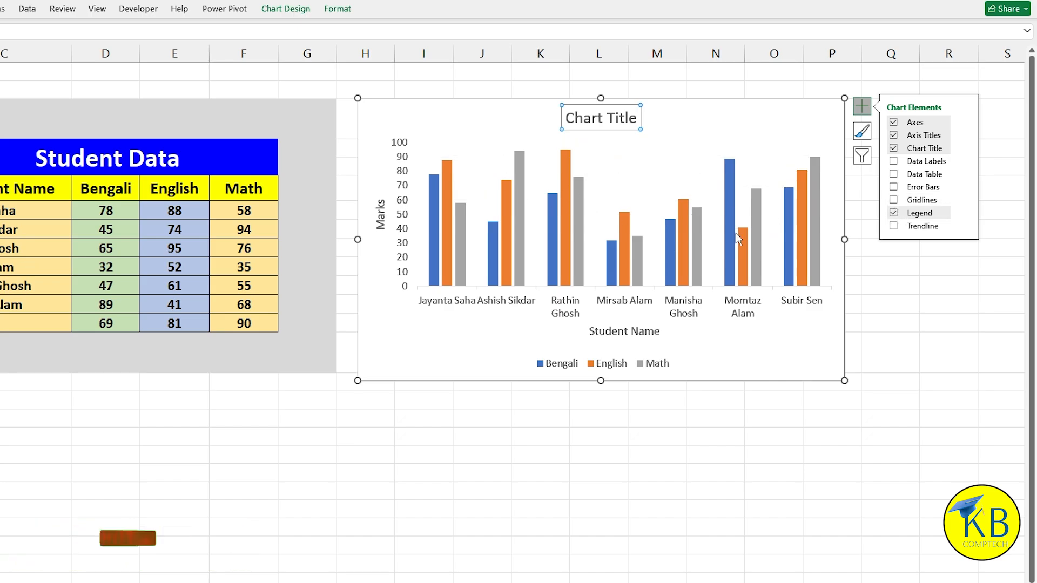
click(894, 201)
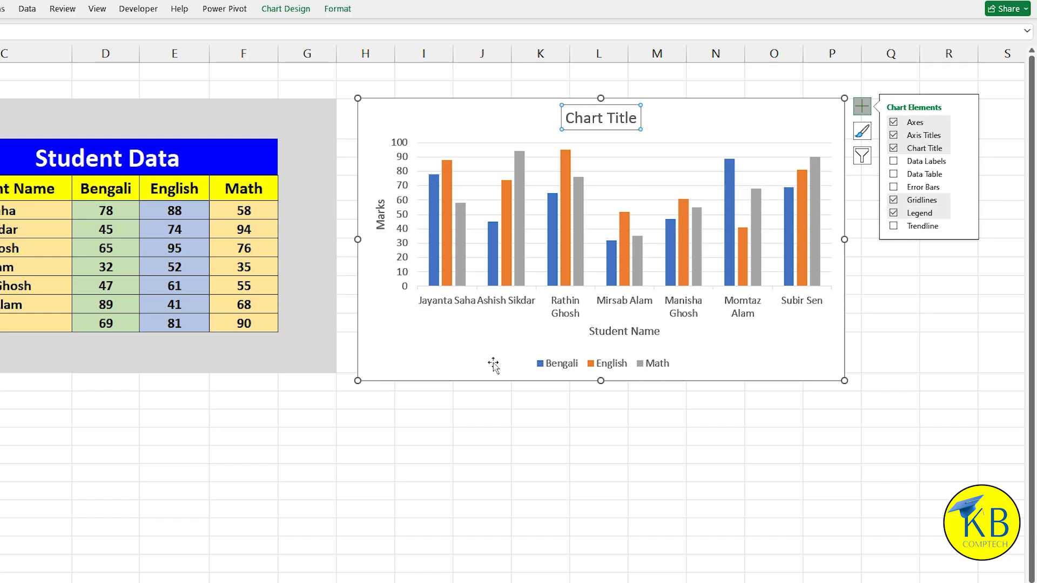
Step: Remove and re-add the chart legend, try the Right and Top placements, and keep it at the Bottom
click(894, 214)
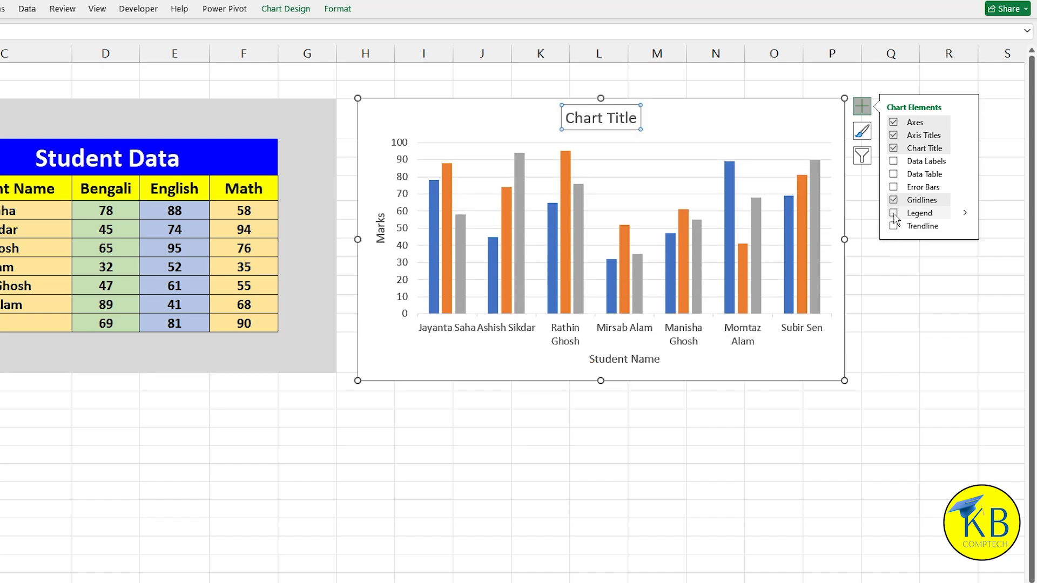
click(894, 214)
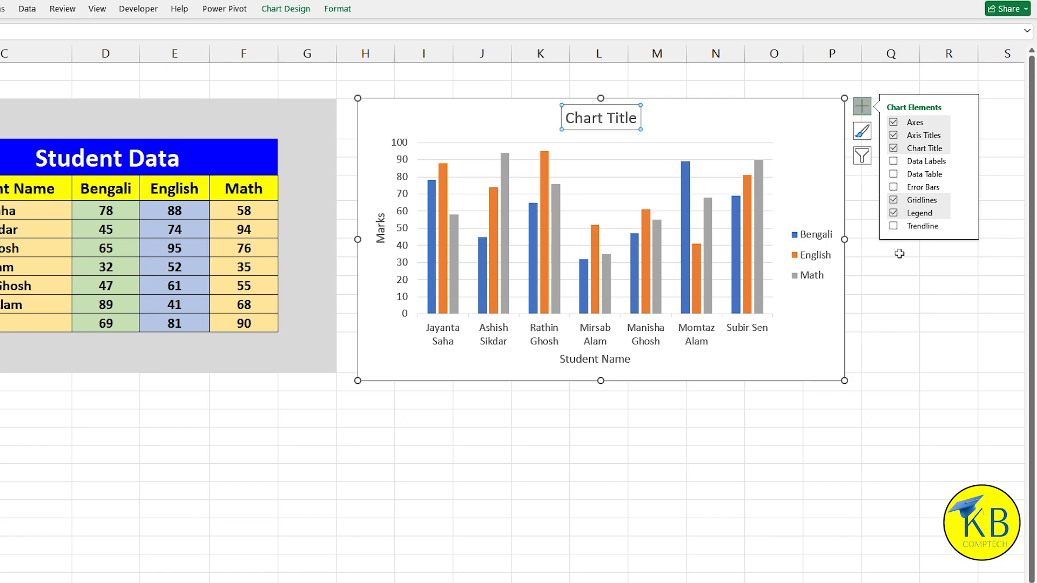
click(830, 263)
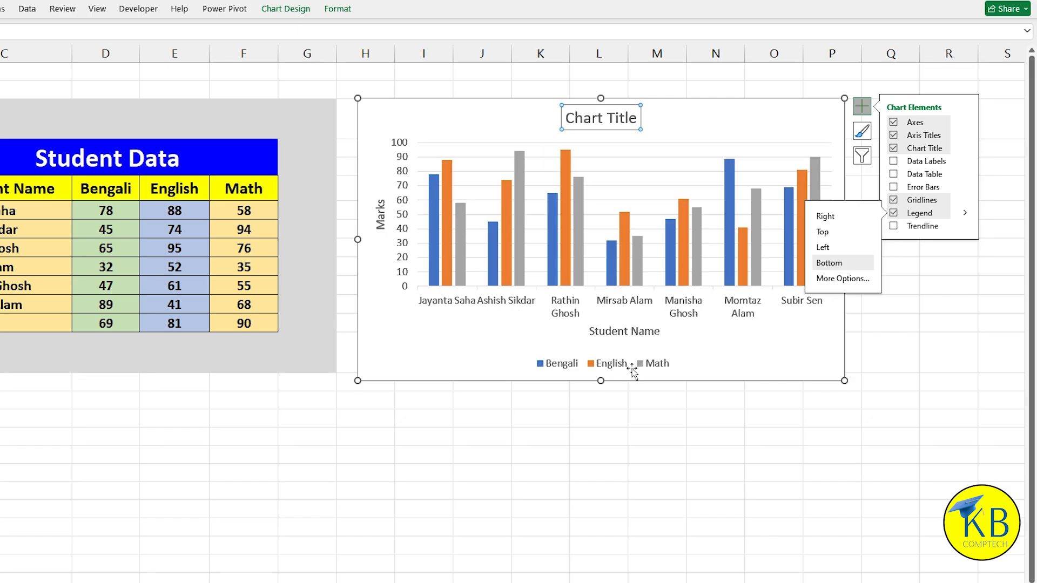
click(834, 222)
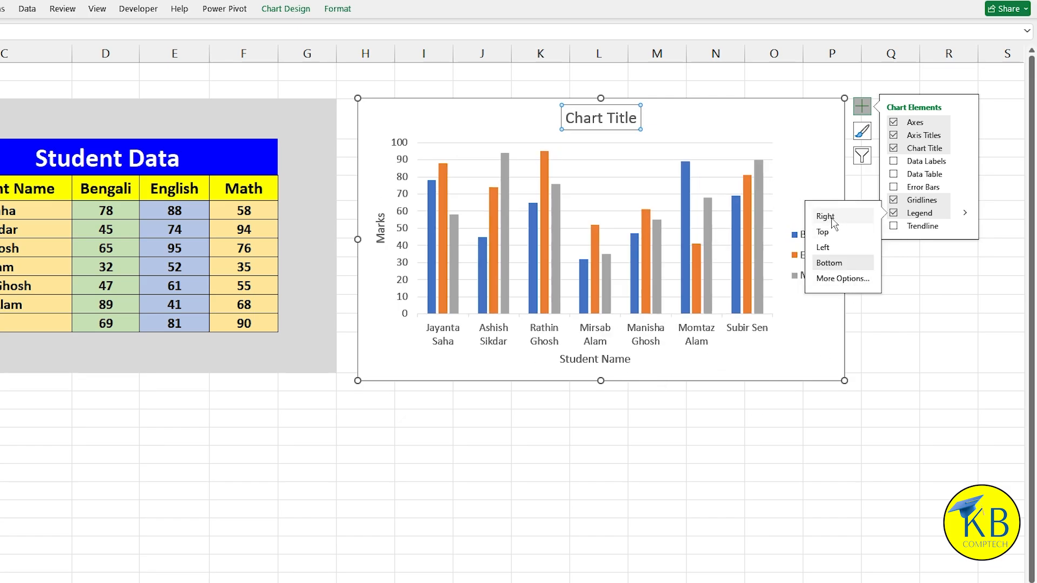
click(823, 232)
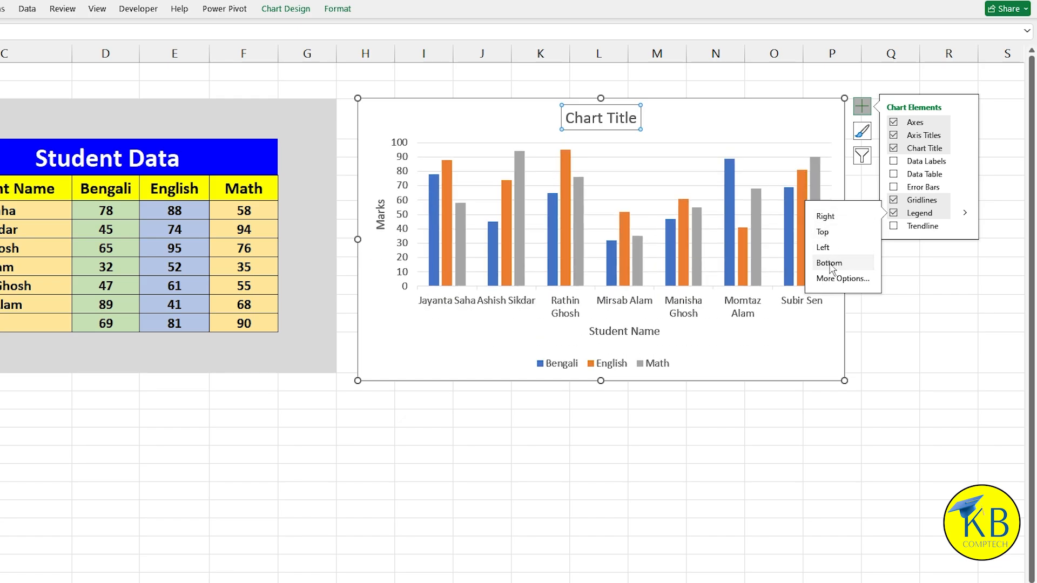
click(738, 162)
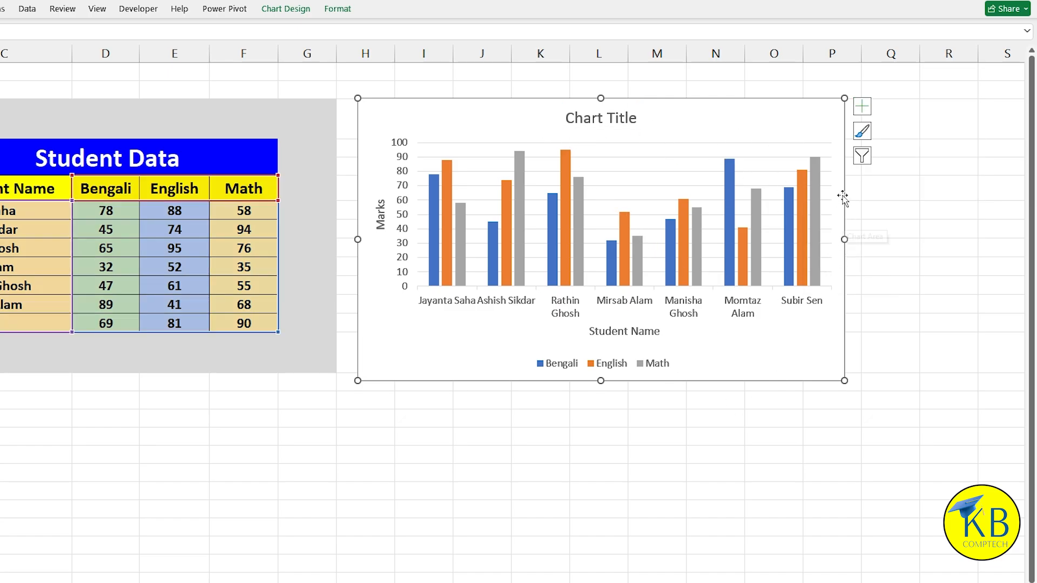
Step: Preview the available chart styles and look over the colour palettes without applying any
click(862, 135)
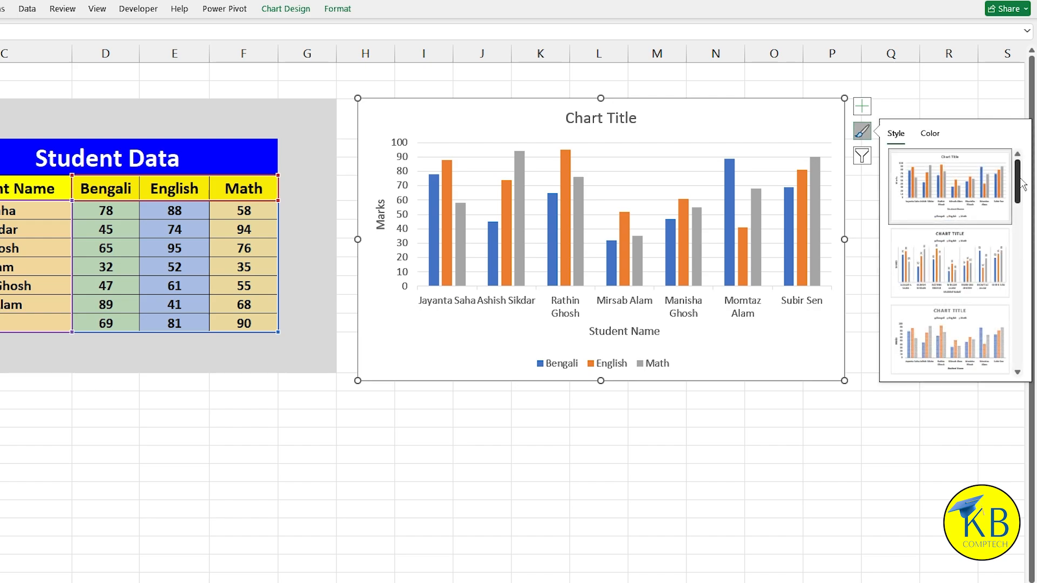
drag(1021, 184, 1021, 272)
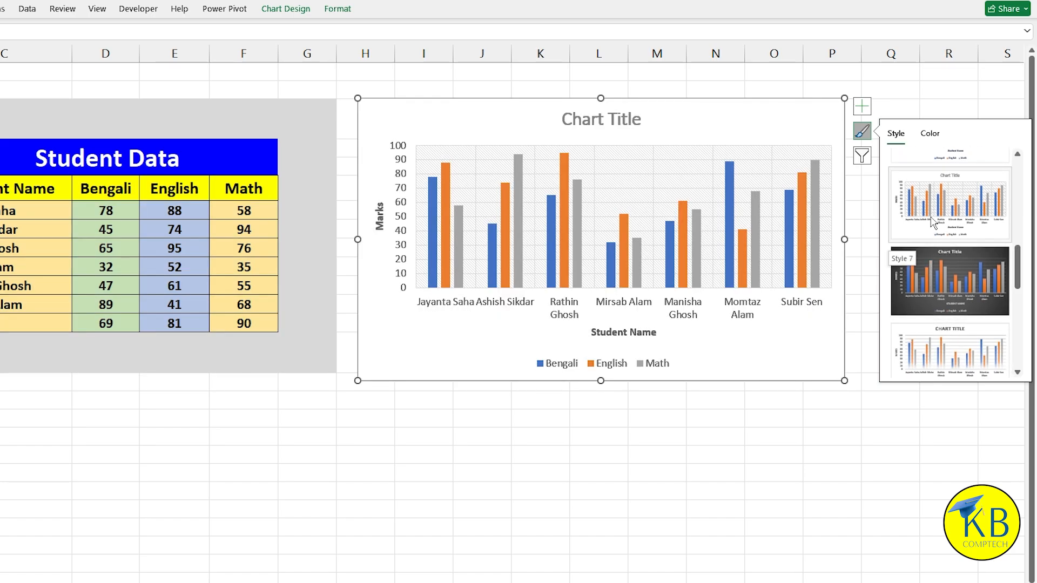
scroll(950, 281, down, 3)
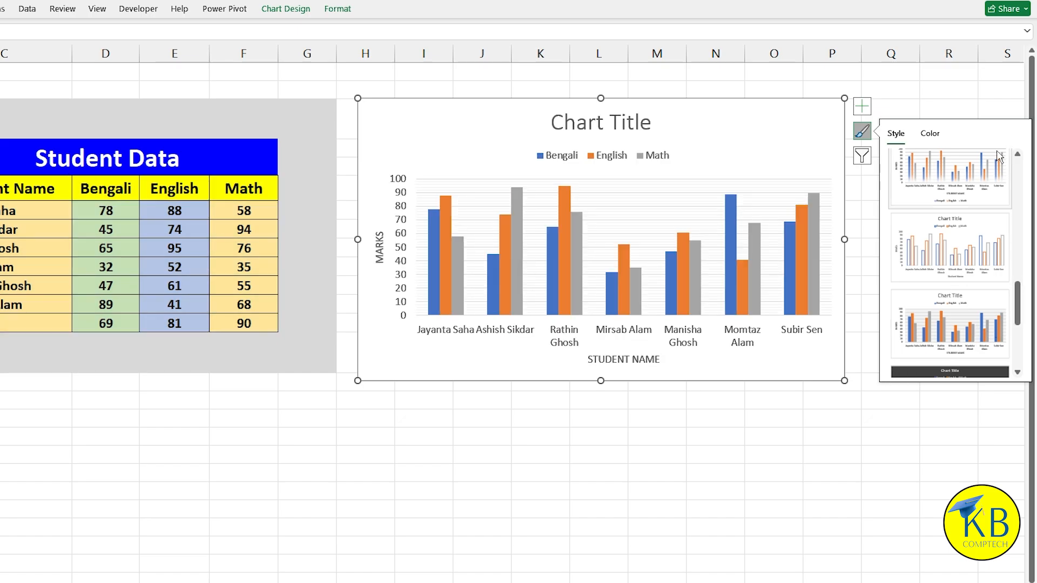
scroll(1005, 243, up, 5)
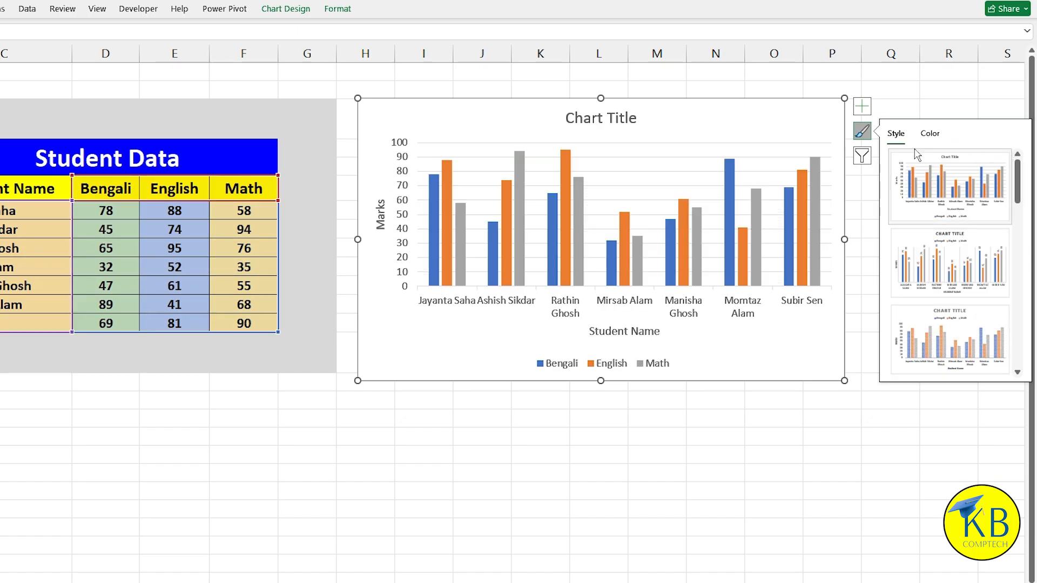
click(931, 136)
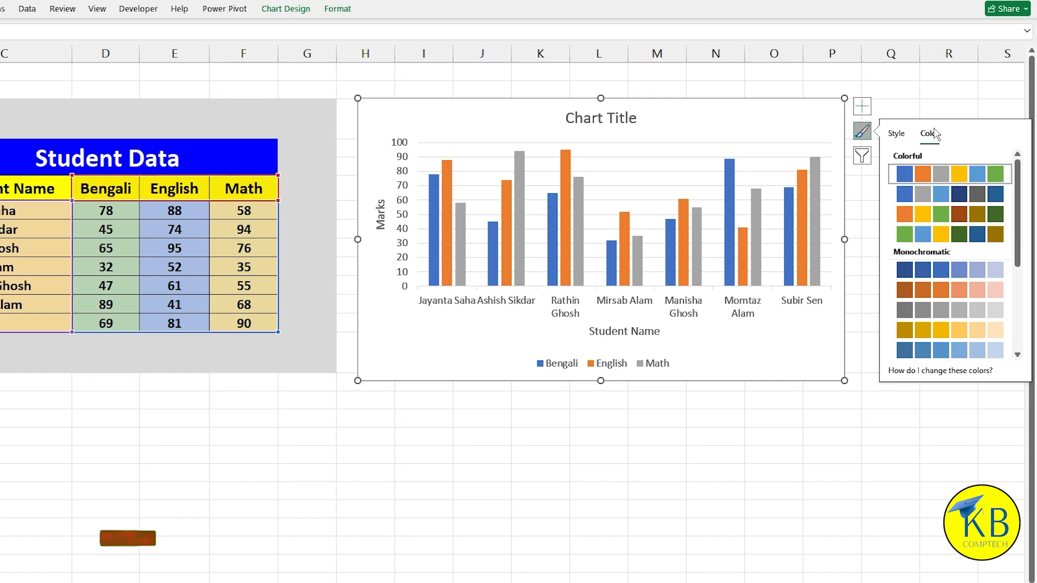
click(829, 195)
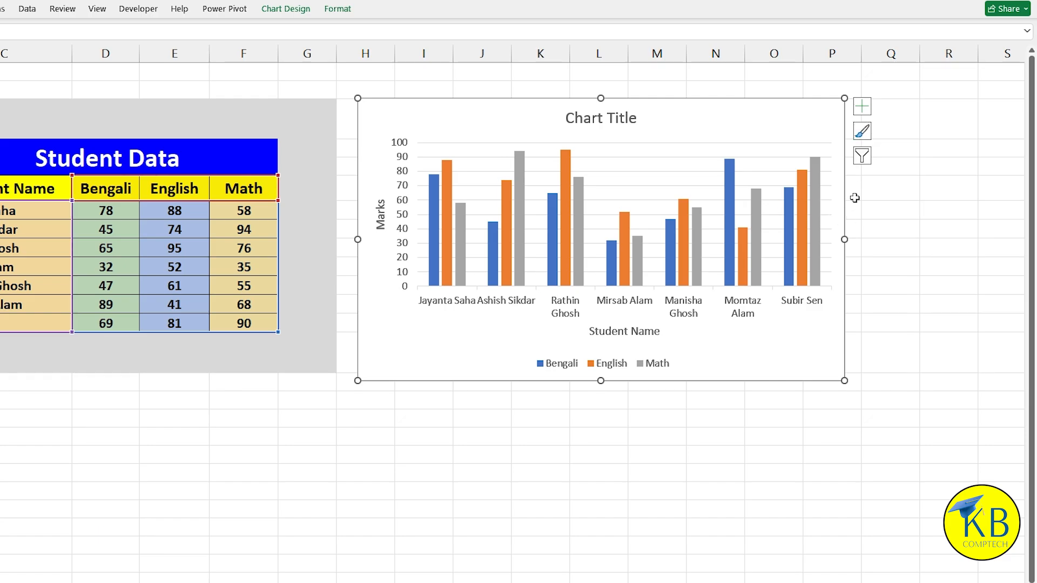
Step: Filter the Math series out of the chart and restore it
click(862, 156)
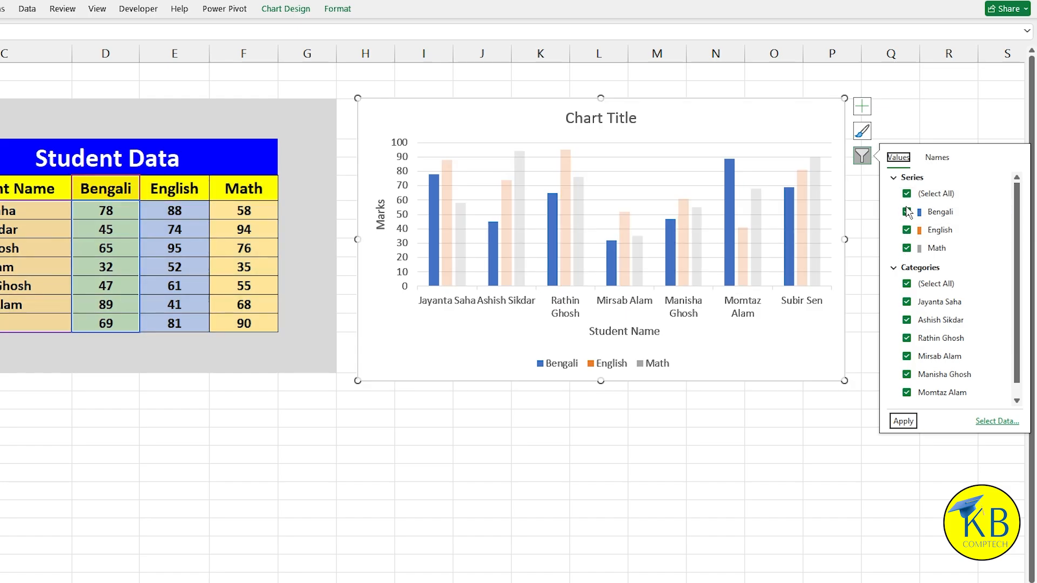
click(907, 249)
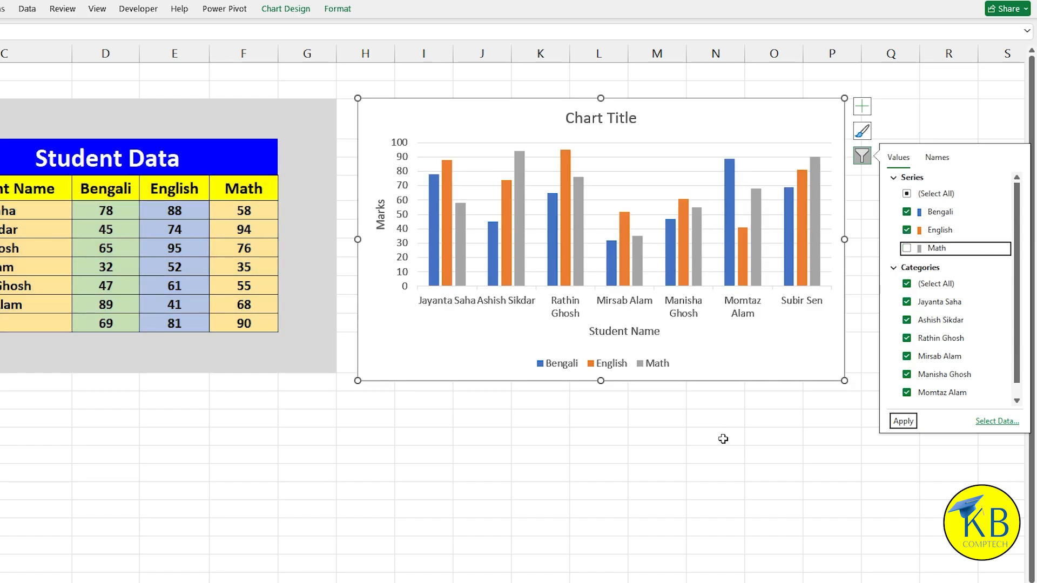
click(901, 423)
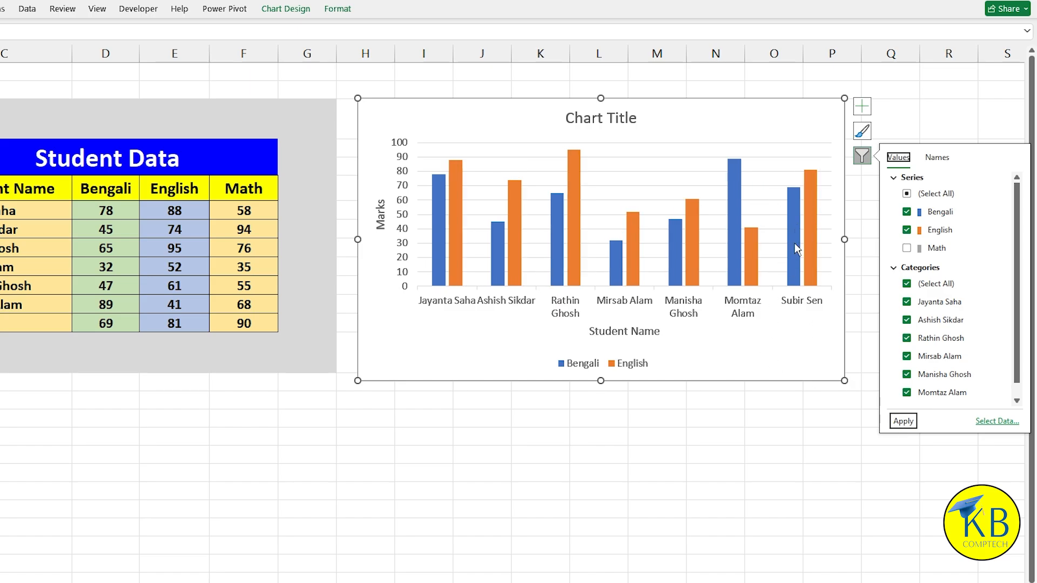
mouse_move(465, 253)
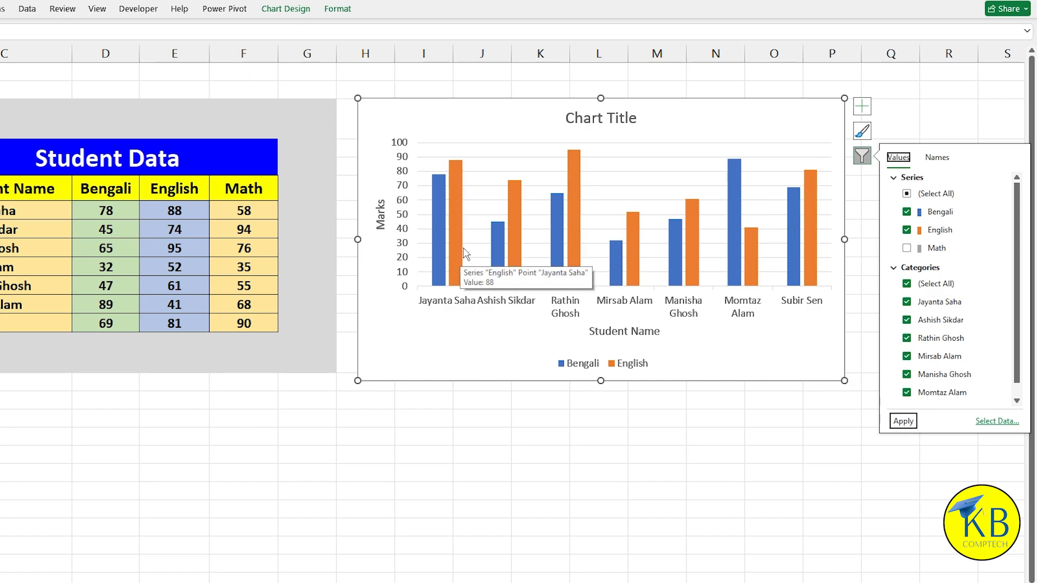
click(1002, 249)
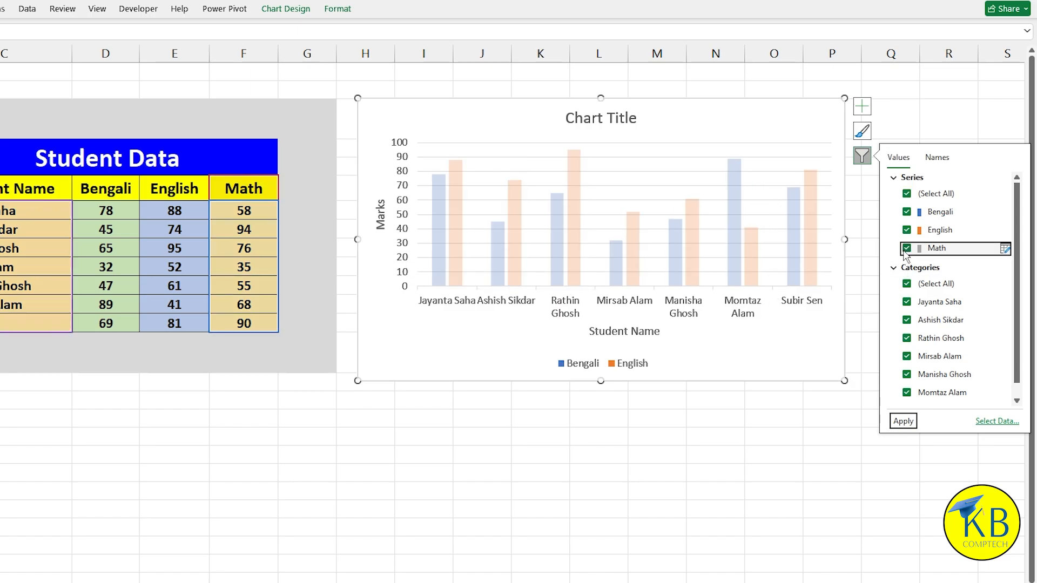
click(907, 425)
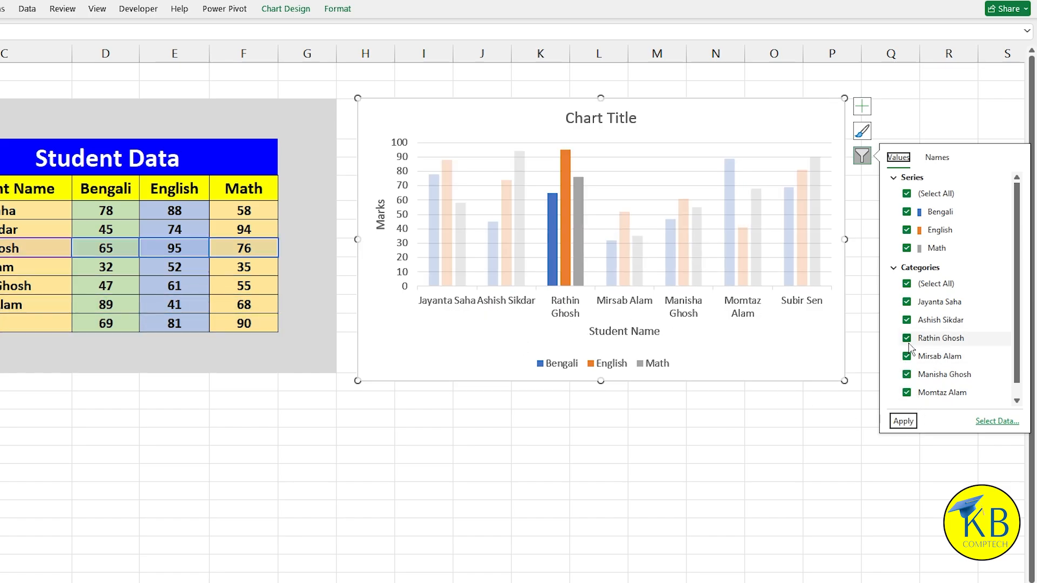
Step: Filter the second and fourth students out of the chart's categories, and restore both
click(907, 321)
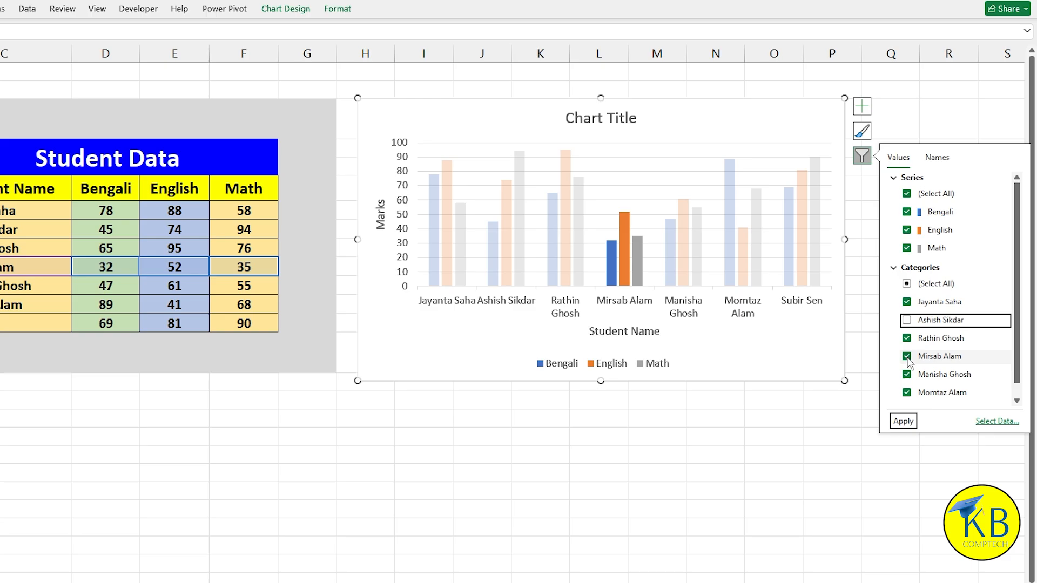
click(907, 356)
click(903, 421)
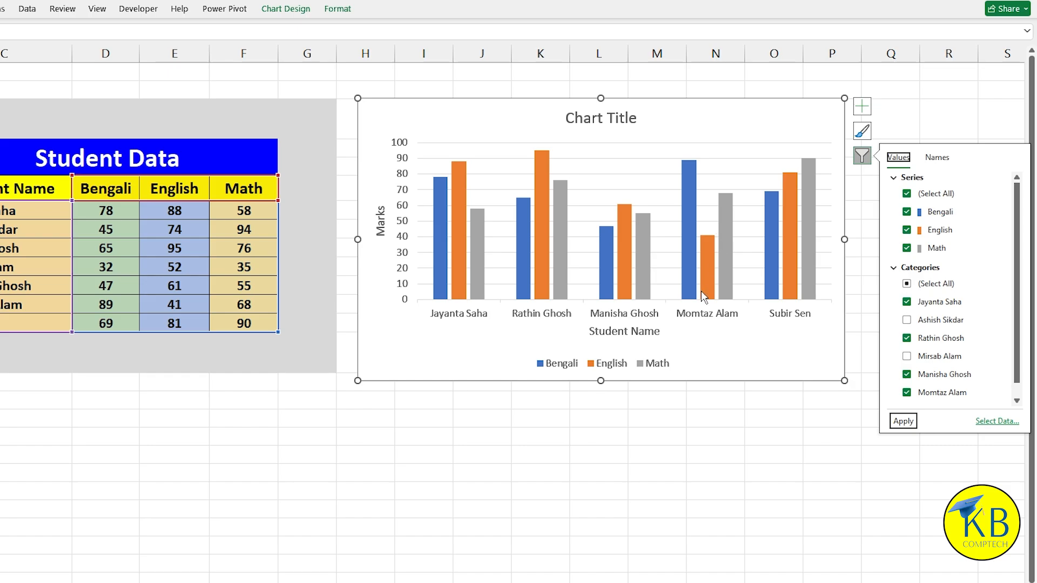
click(907, 320)
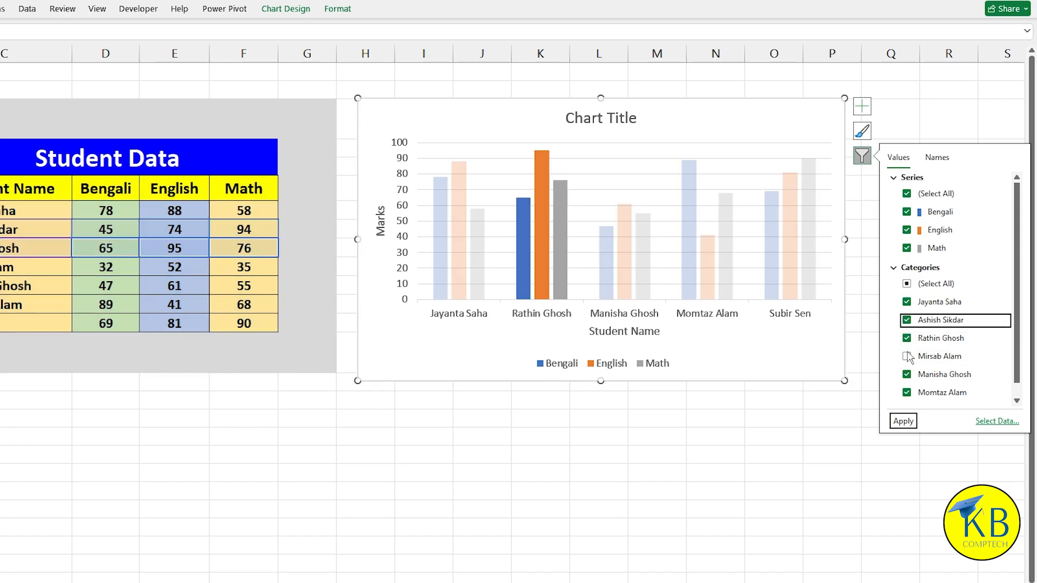
click(907, 356)
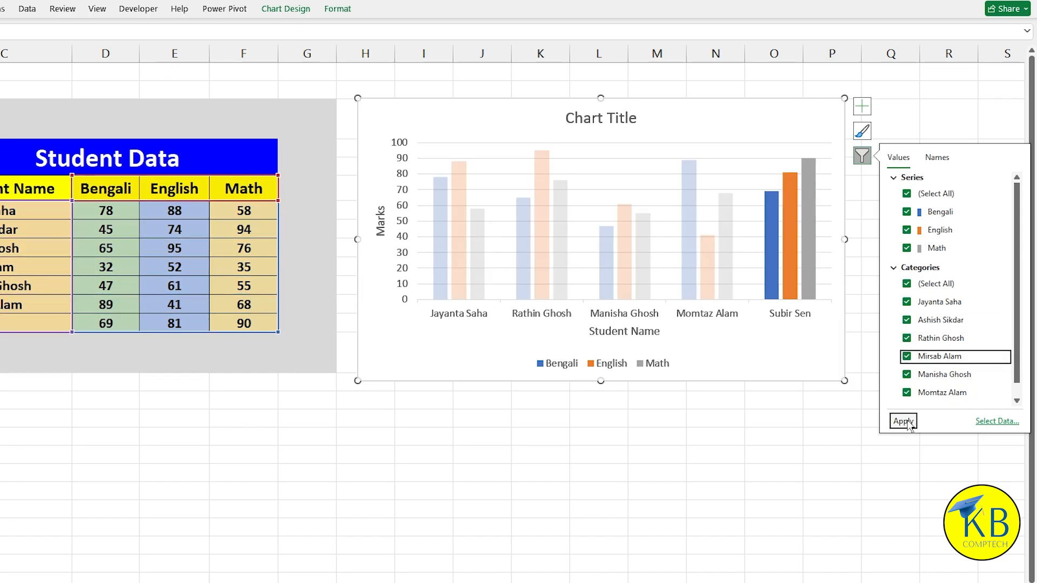
click(904, 422)
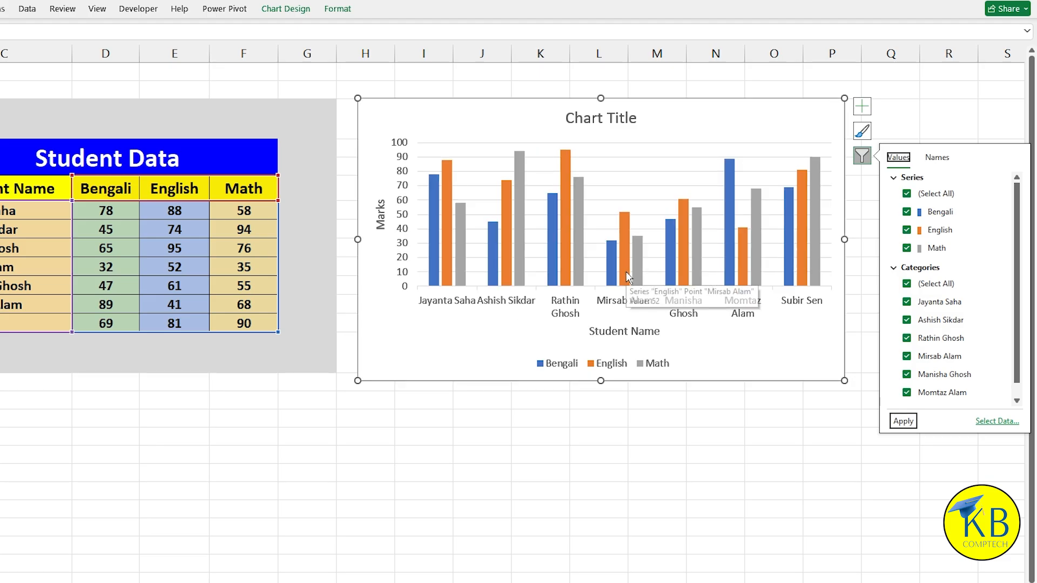
click(875, 484)
Step: Close the chart filters and look over the colour palettes and the gallery of chart styles
click(612, 269)
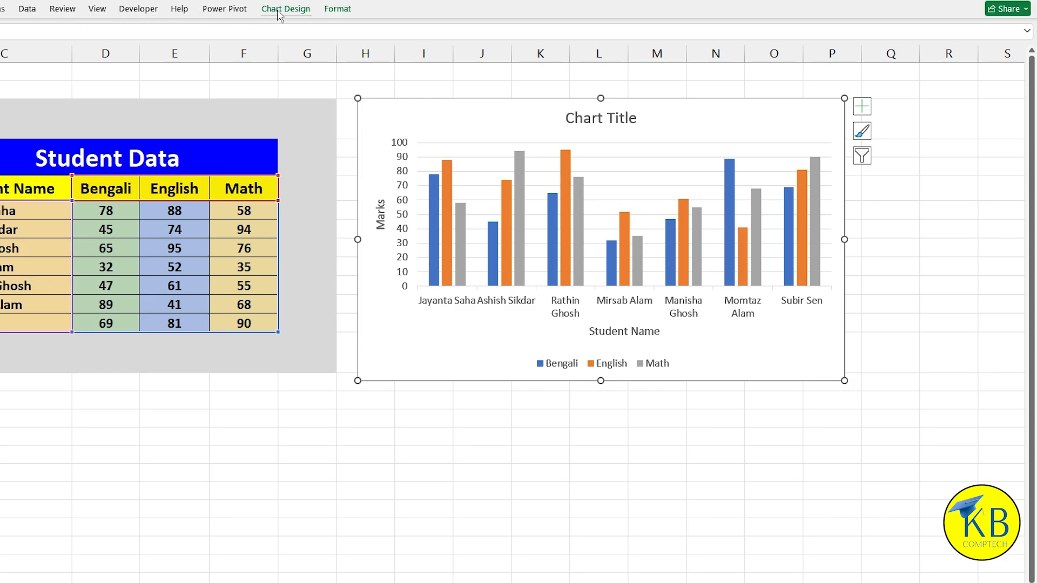
click(297, 12)
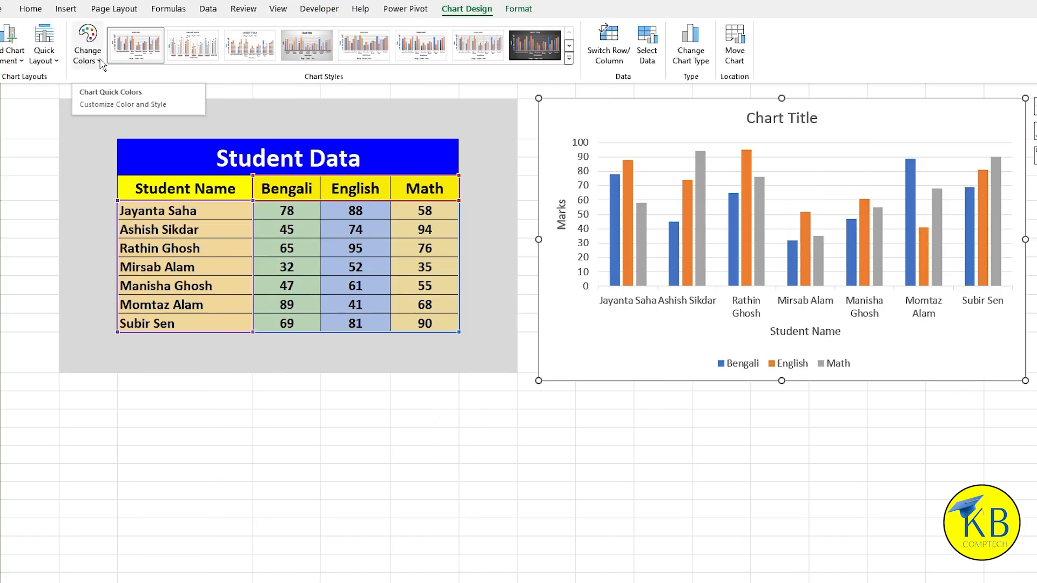
click(100, 60)
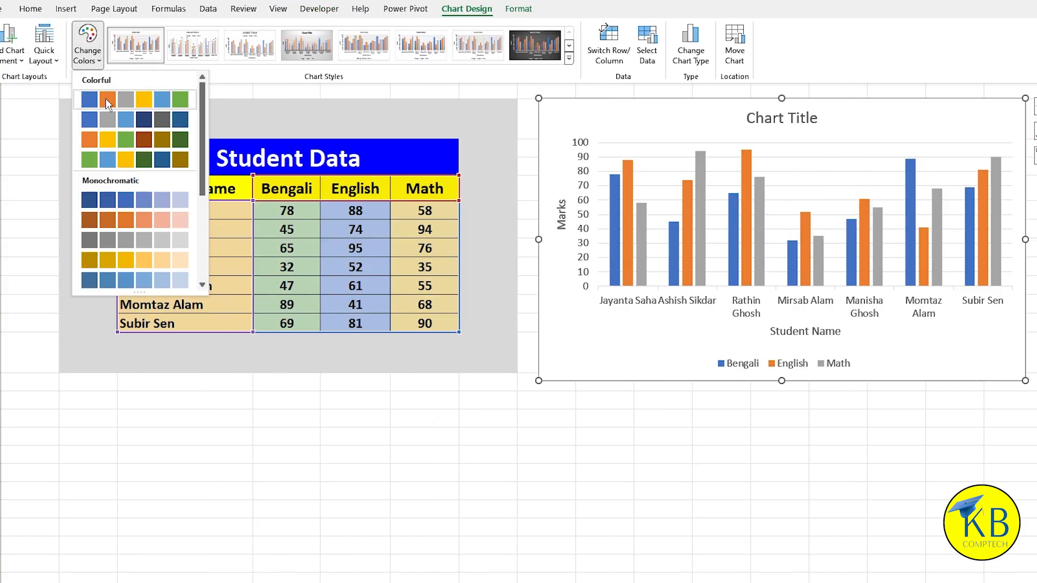
click(107, 100)
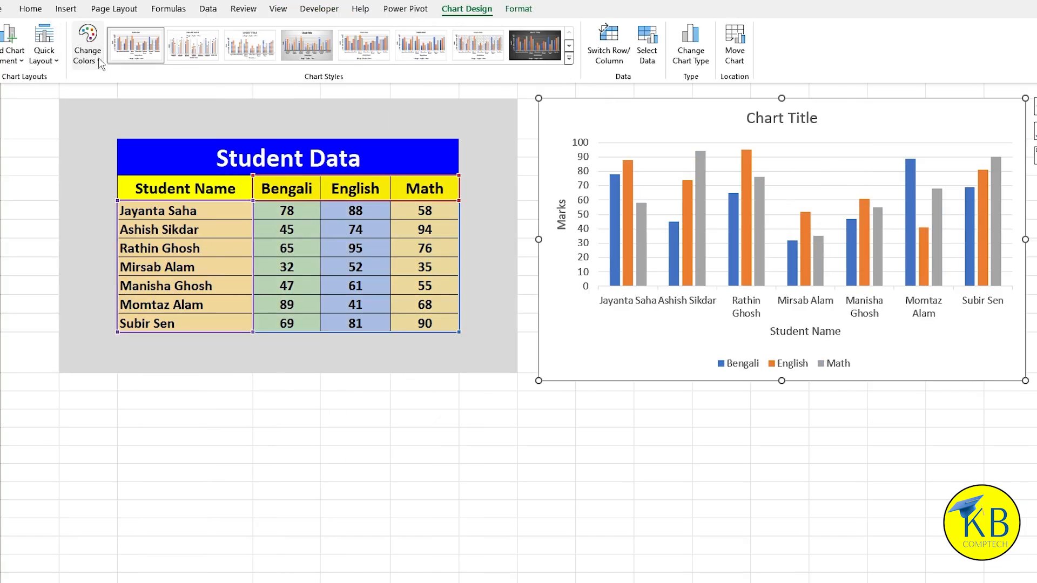
click(570, 58)
click(565, 12)
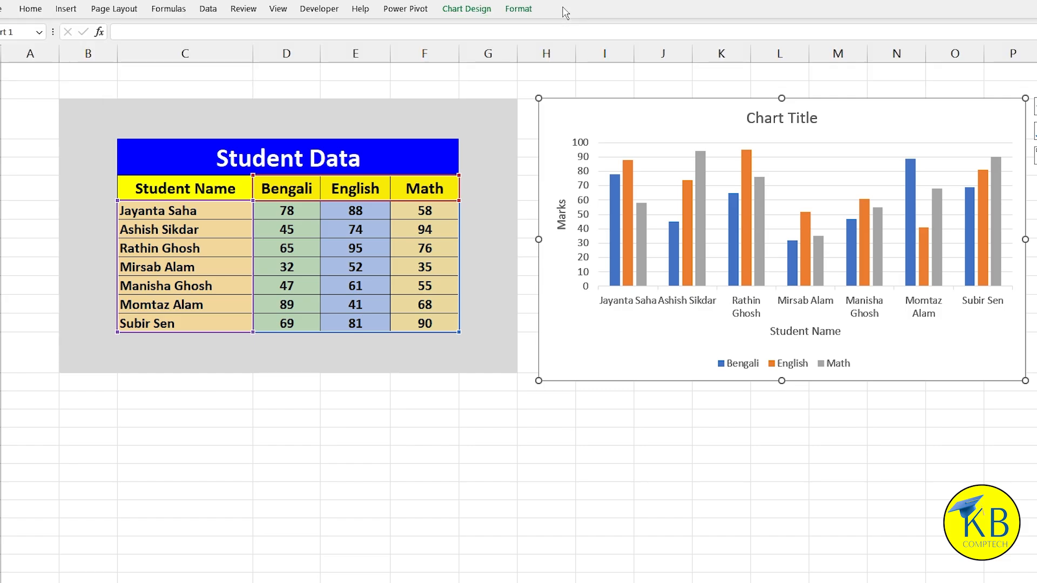
Step: Change the clustered column chart to the Line chart type
click(466, 9)
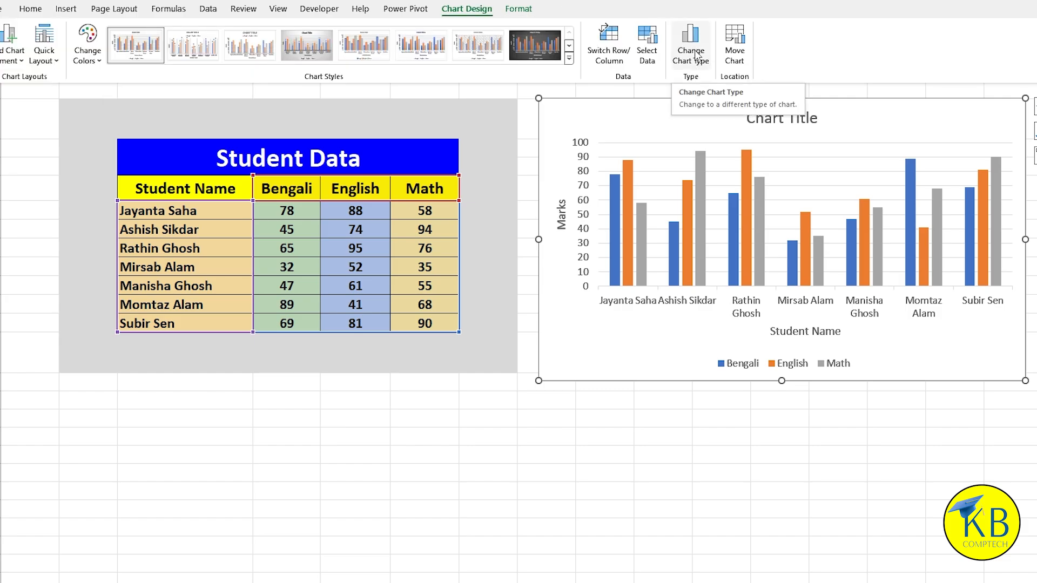
click(696, 56)
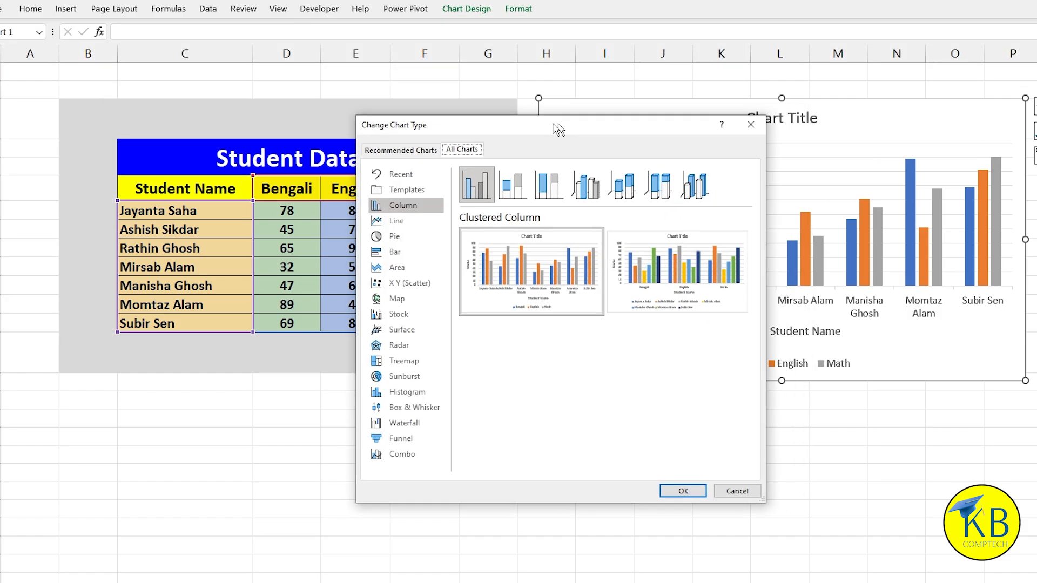
drag(556, 124, 323, 109)
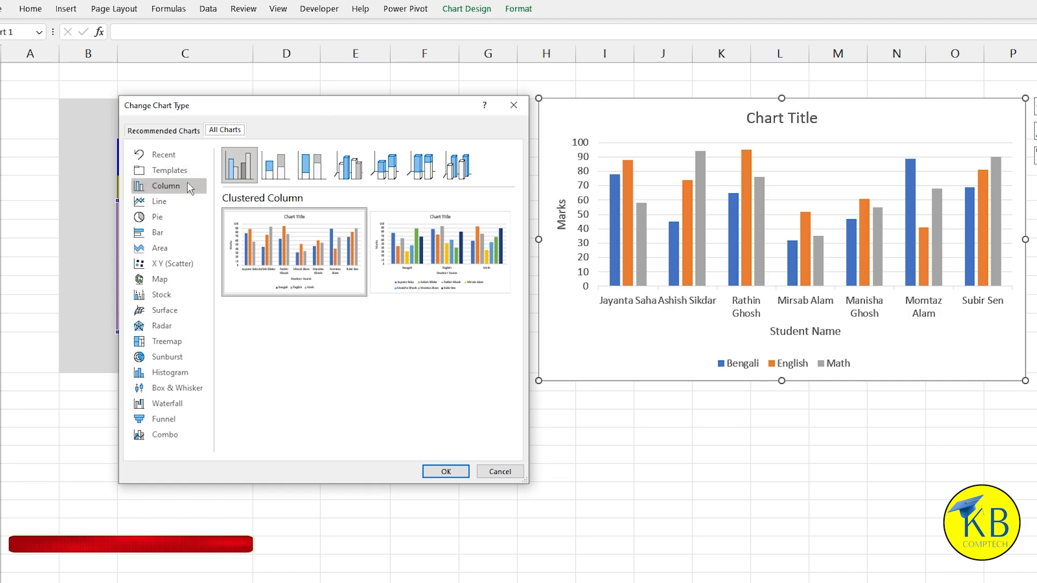
click(159, 202)
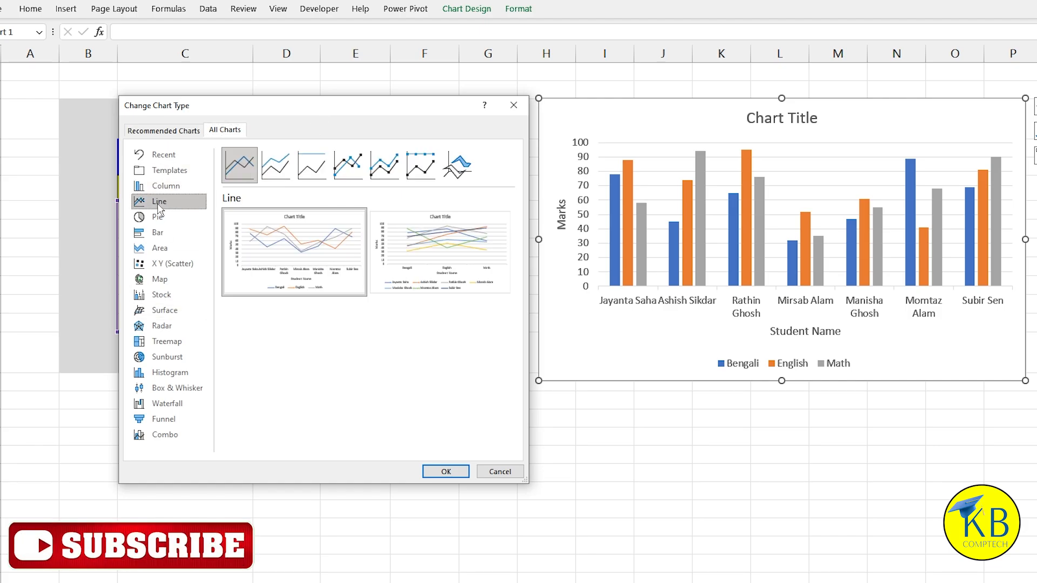
mouse_move(431, 264)
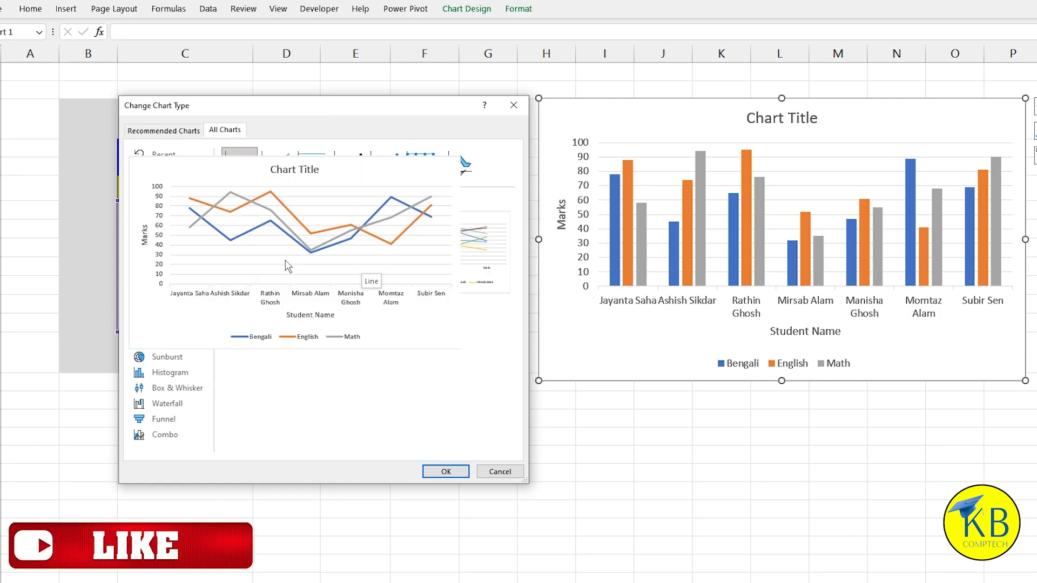
click(454, 471)
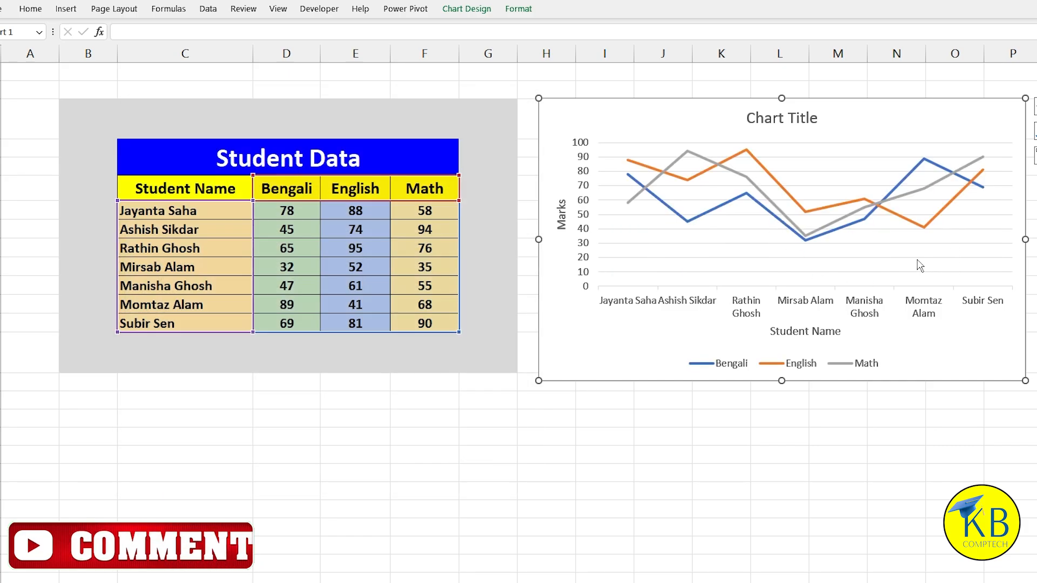
Step: Change the line chart to a Clustered Bar chart
click(467, 9)
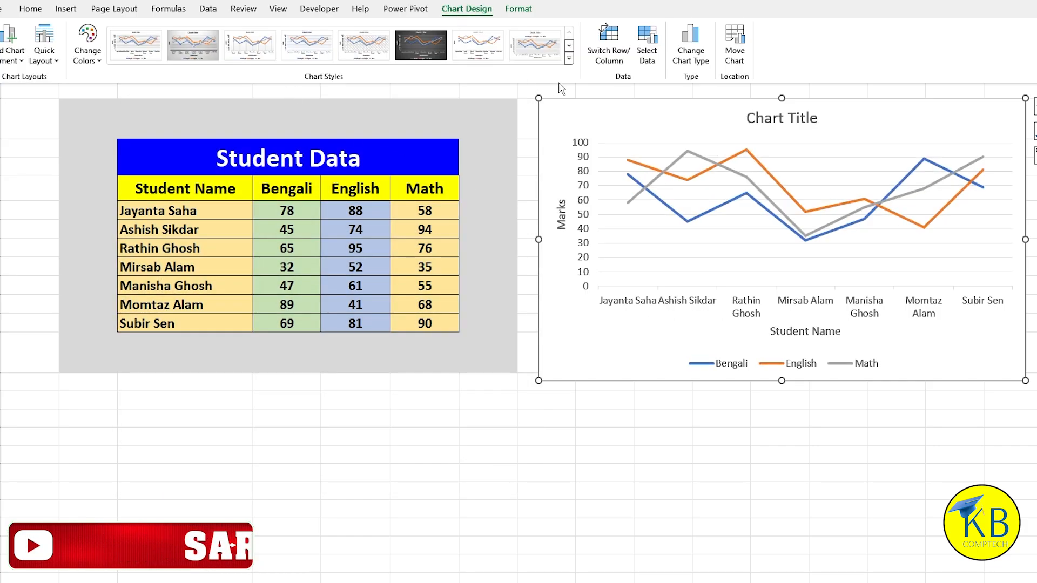
click(692, 52)
drag(565, 111, 262, 111)
click(125, 234)
mouse_move(277, 257)
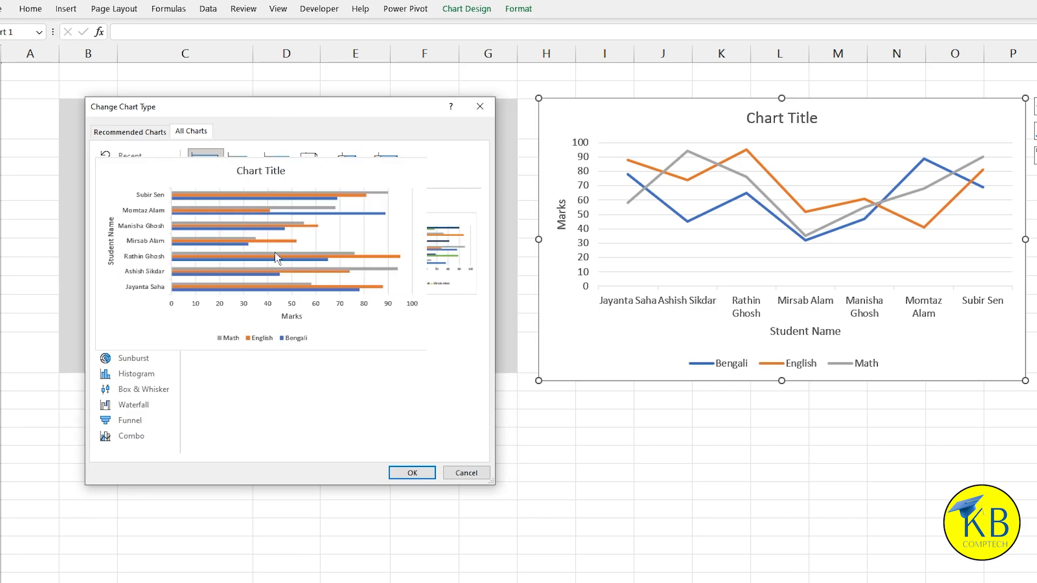
click(425, 474)
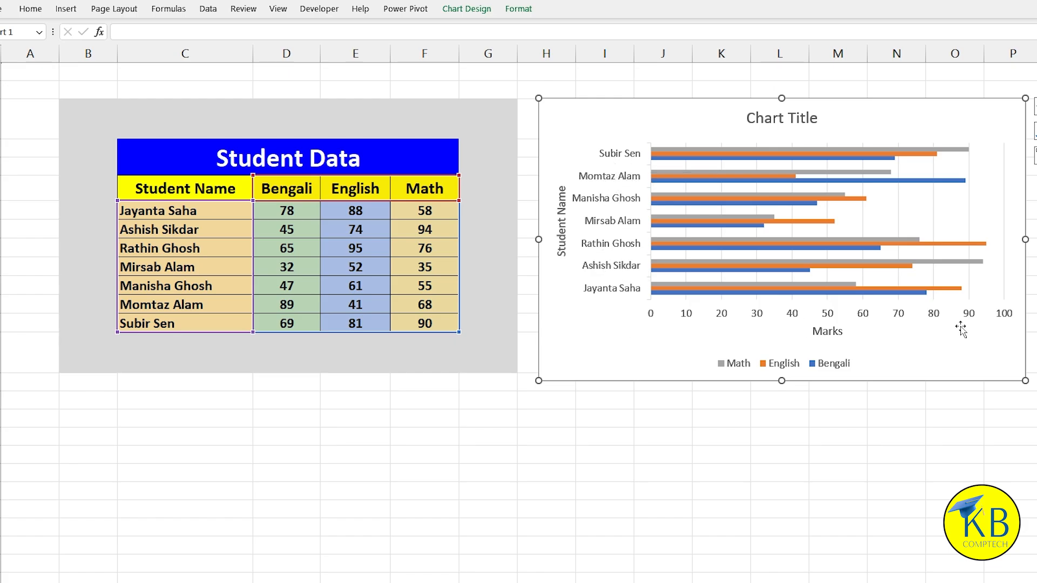
Step: Change the bar chart back to the Clustered Column type
click(468, 10)
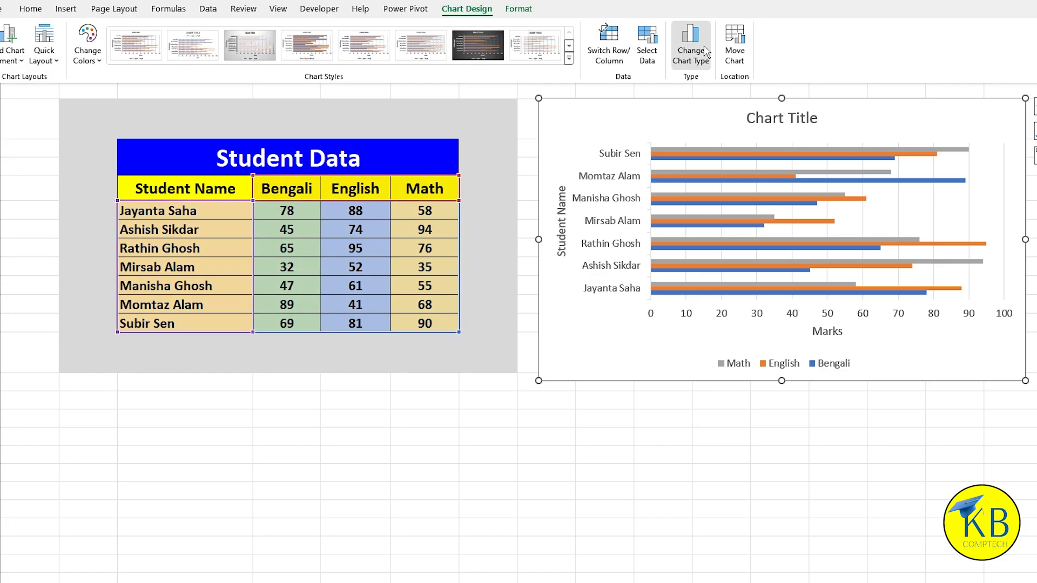
click(700, 52)
drag(580, 135, 290, 111)
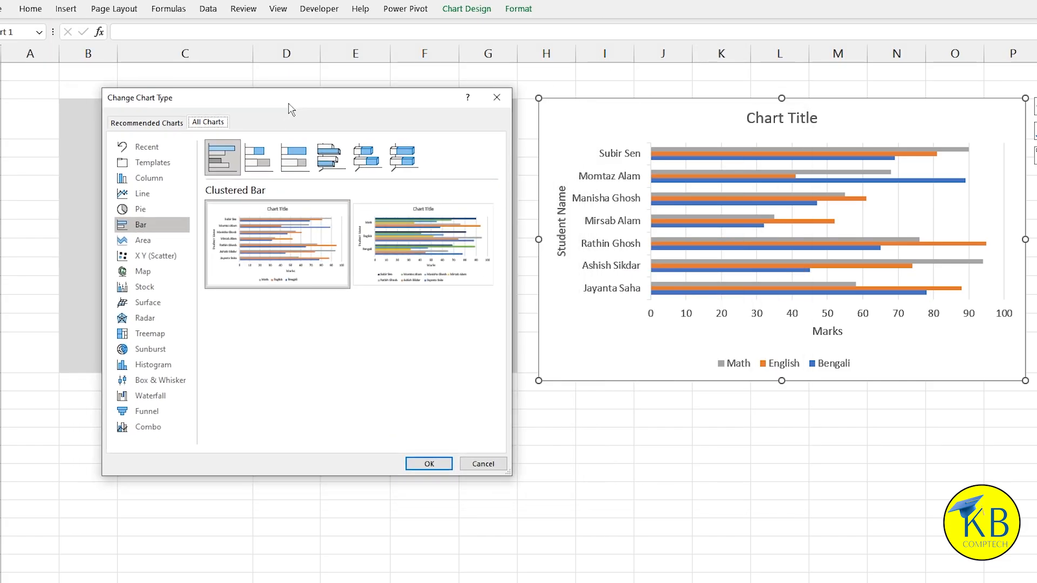
click(154, 180)
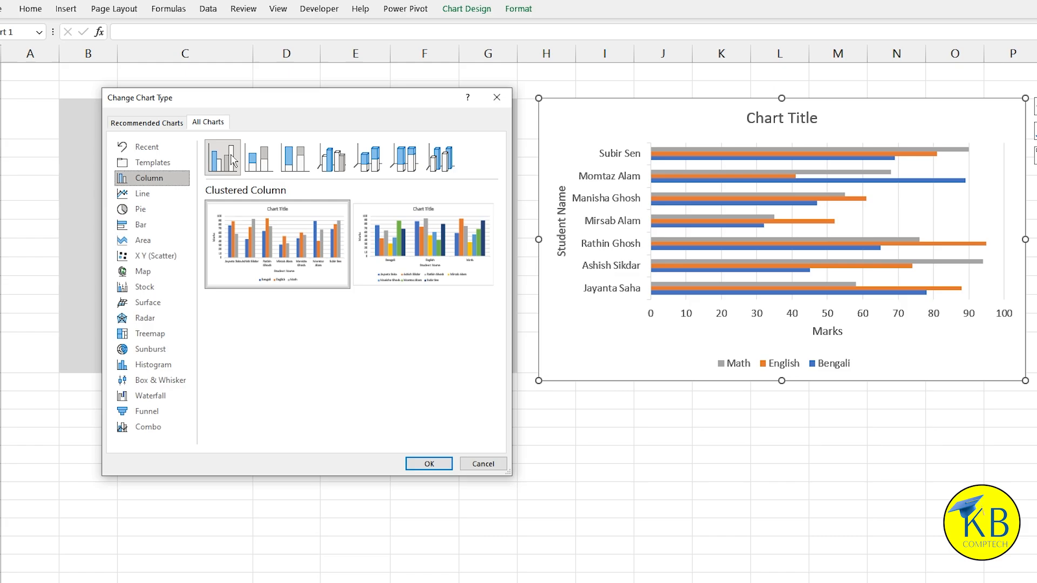
click(429, 464)
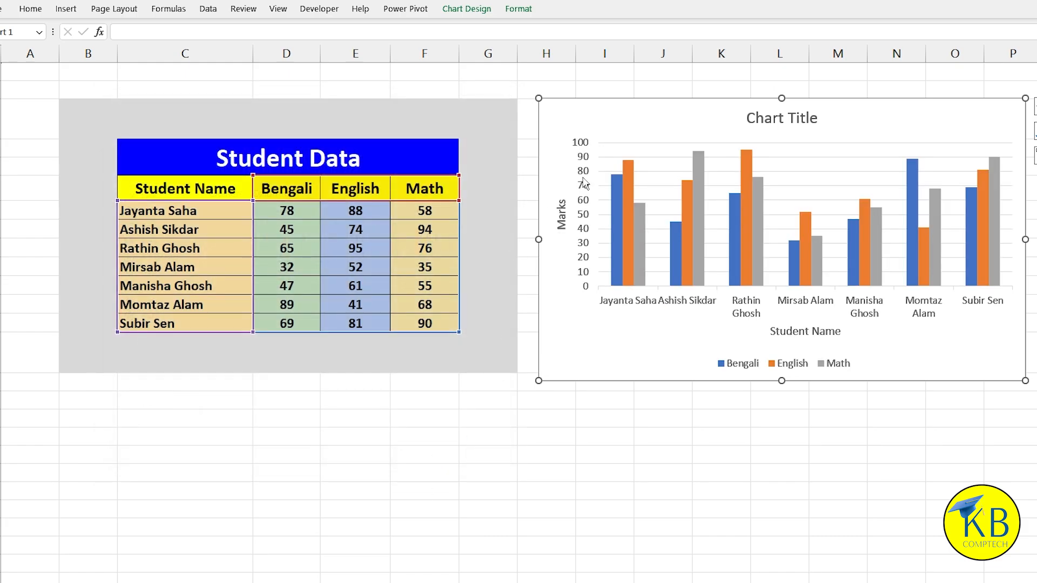
Step: Change the chart to the 3-D Column subtype with the subjects as series
click(467, 9)
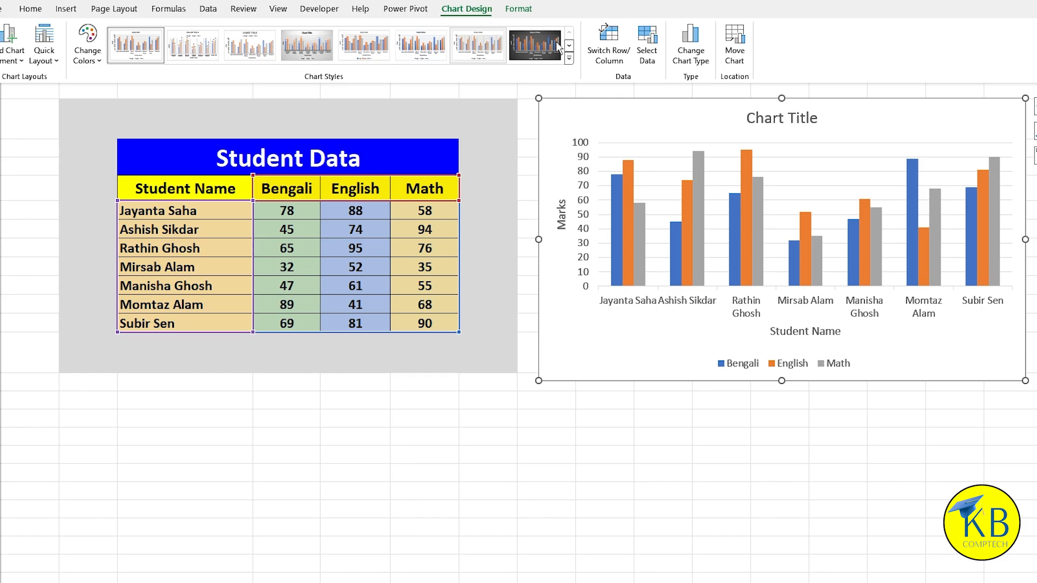
click(688, 49)
drag(660, 127, 379, 105)
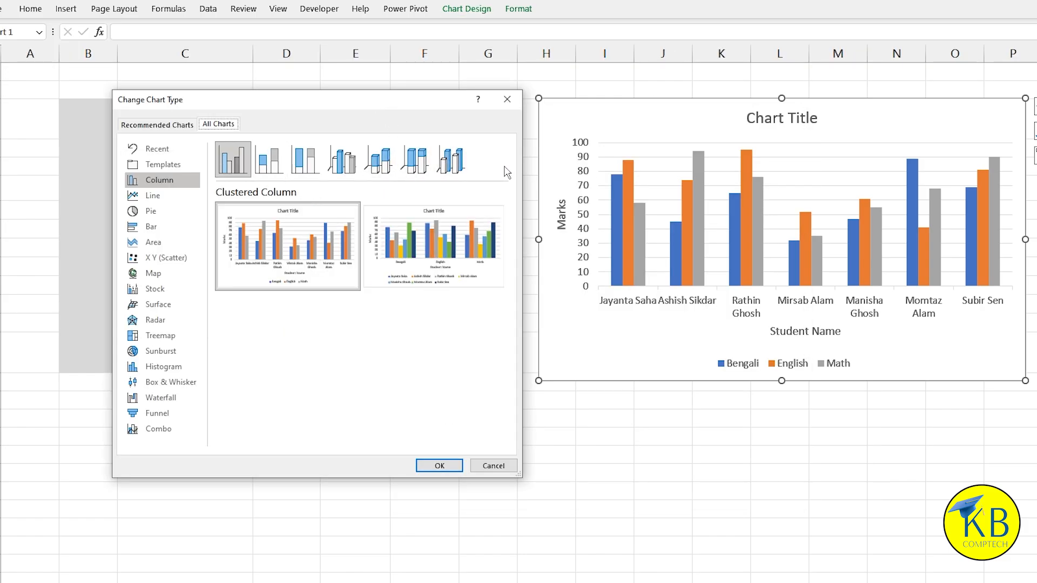
click(461, 167)
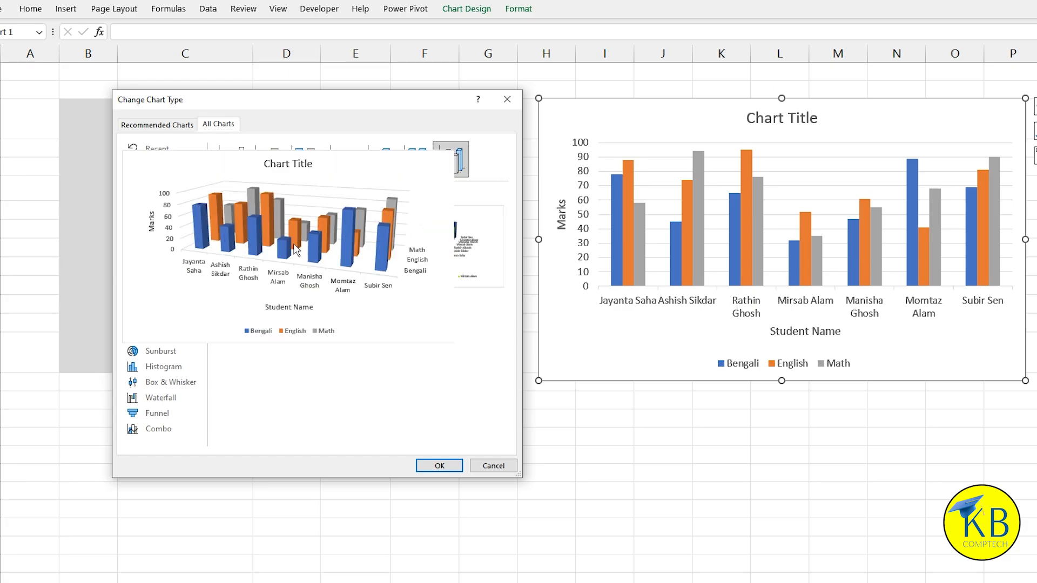
click(439, 466)
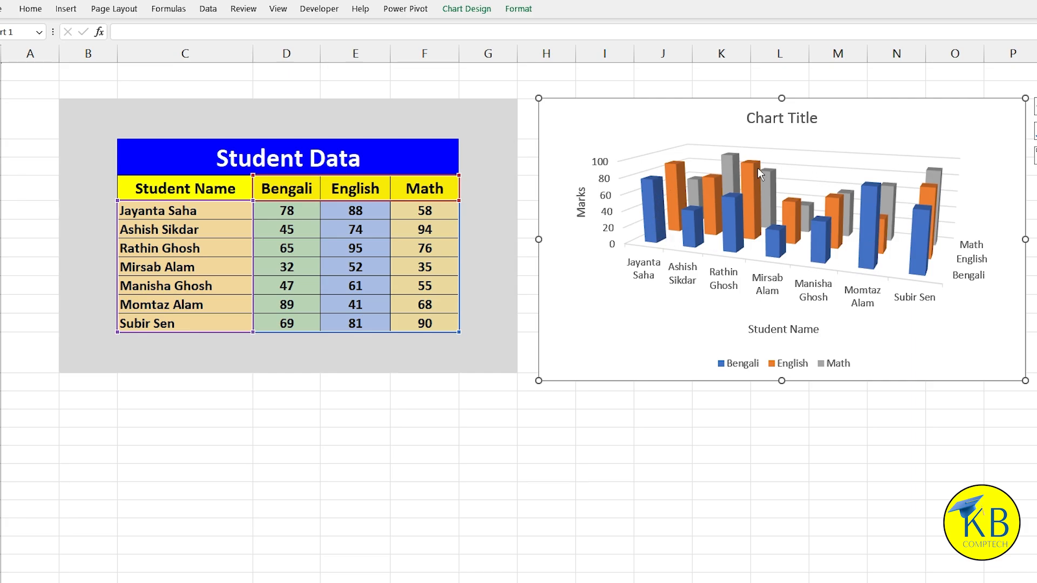
Step: Switch the 3-D Column chart back to Clustered Column
click(471, 14)
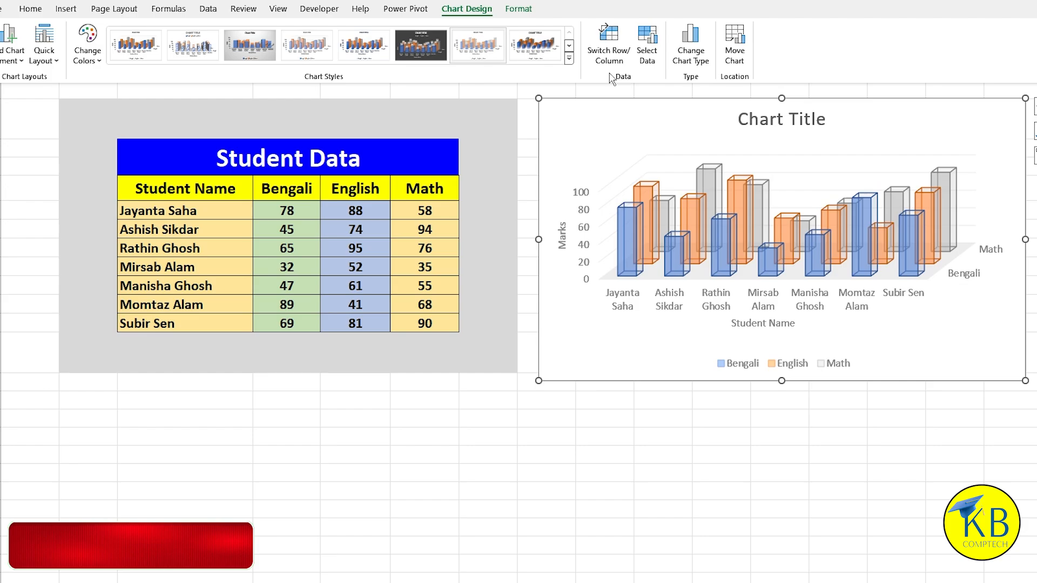
click(701, 54)
drag(540, 115, 274, 105)
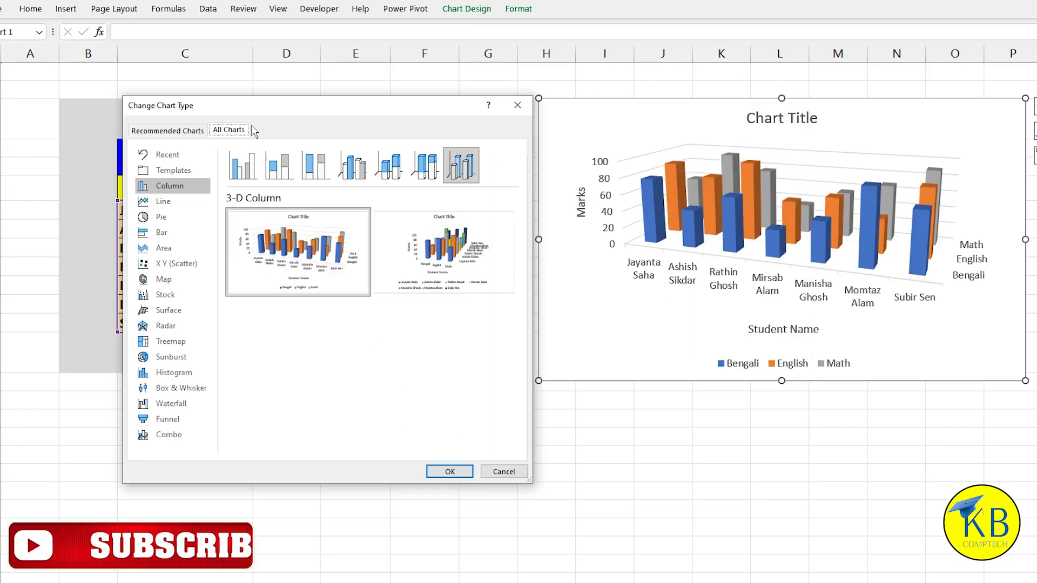
click(242, 172)
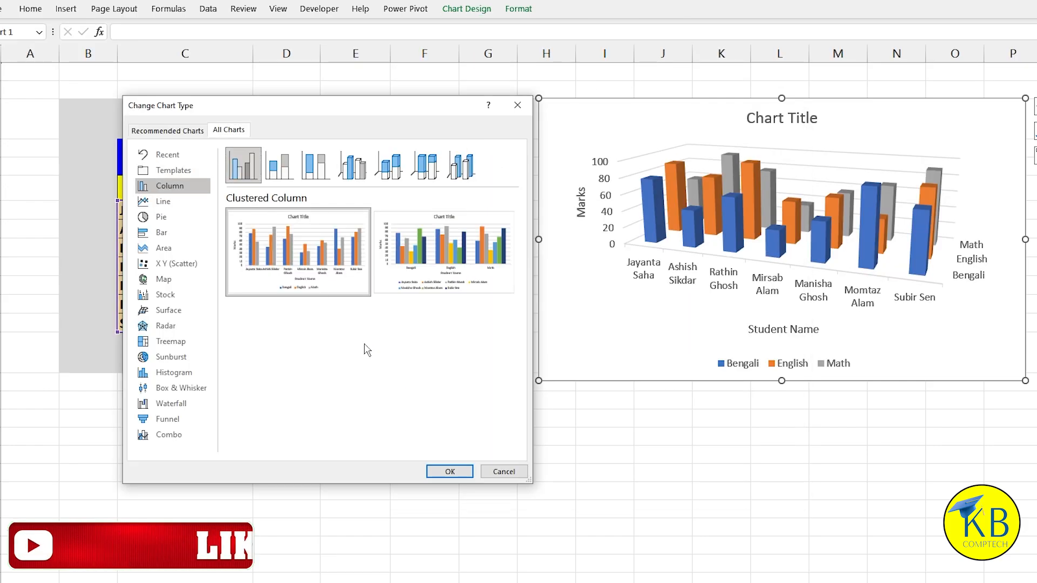
click(450, 471)
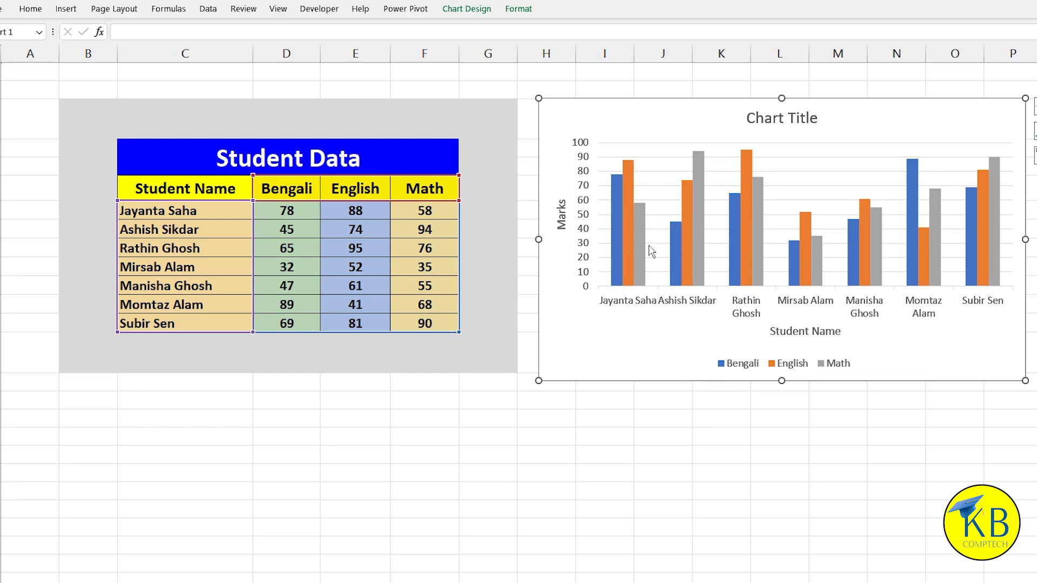
Step: Select the Math series, preview other shape fill colours such as light blue on its columns, and deselect the series
mouse_move(642, 234)
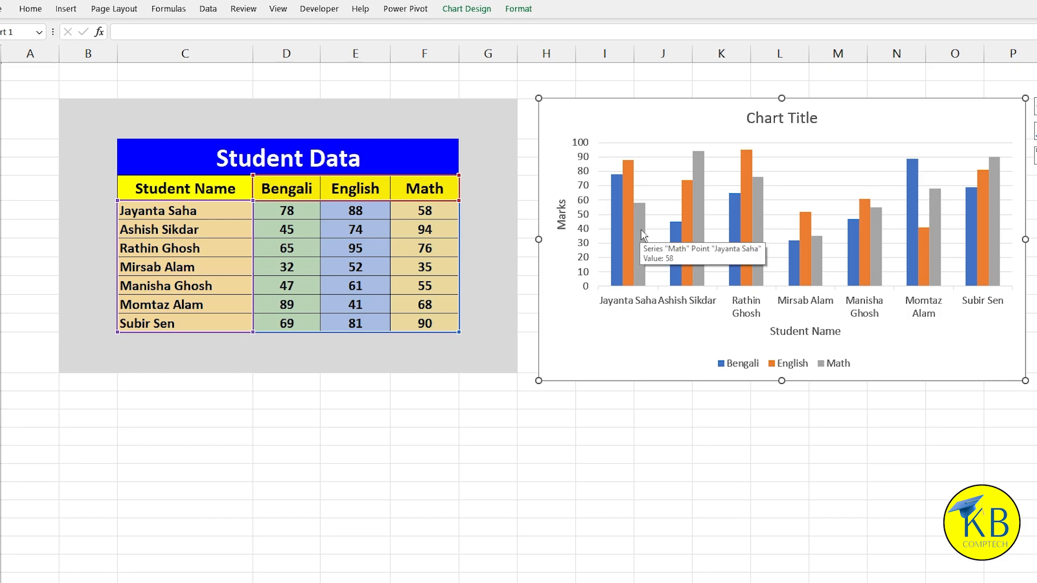
click(642, 233)
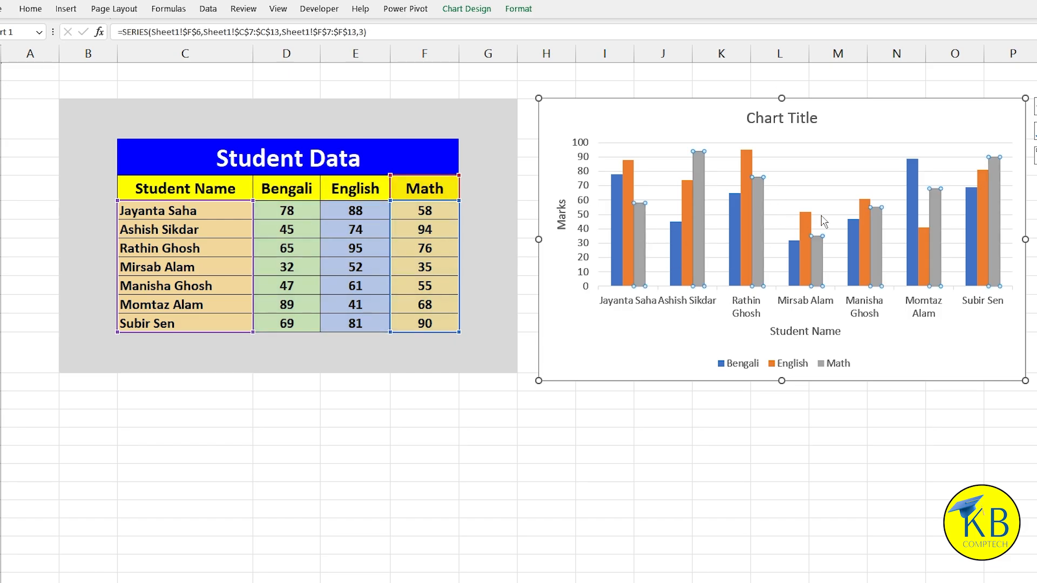
click(520, 9)
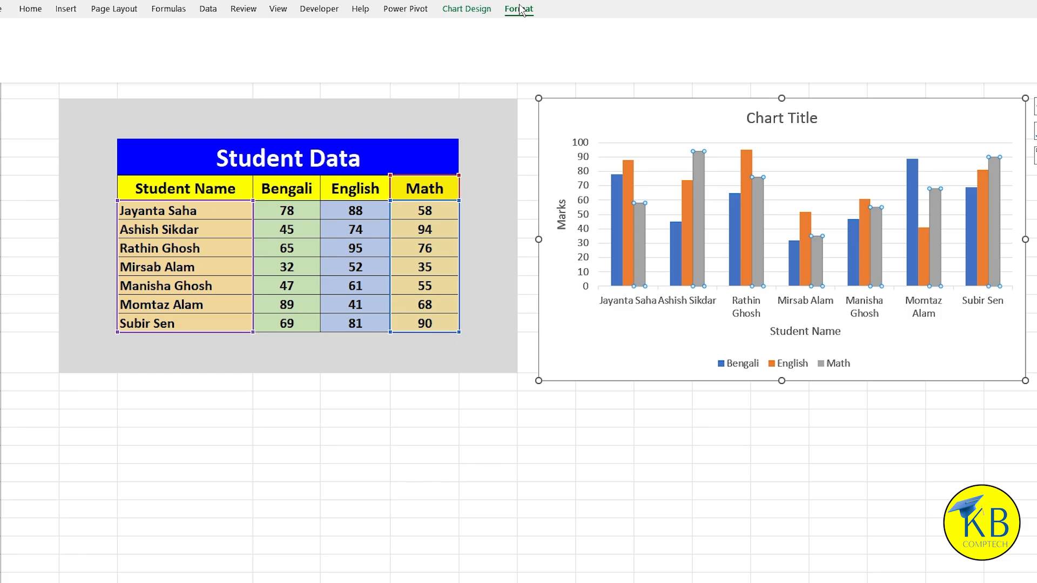
click(511, 30)
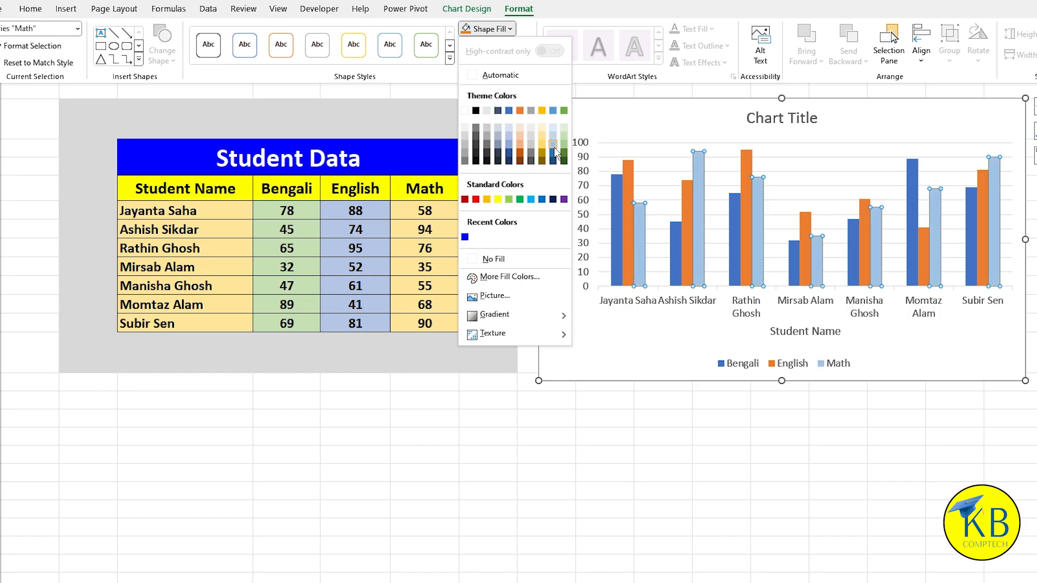
click(530, 110)
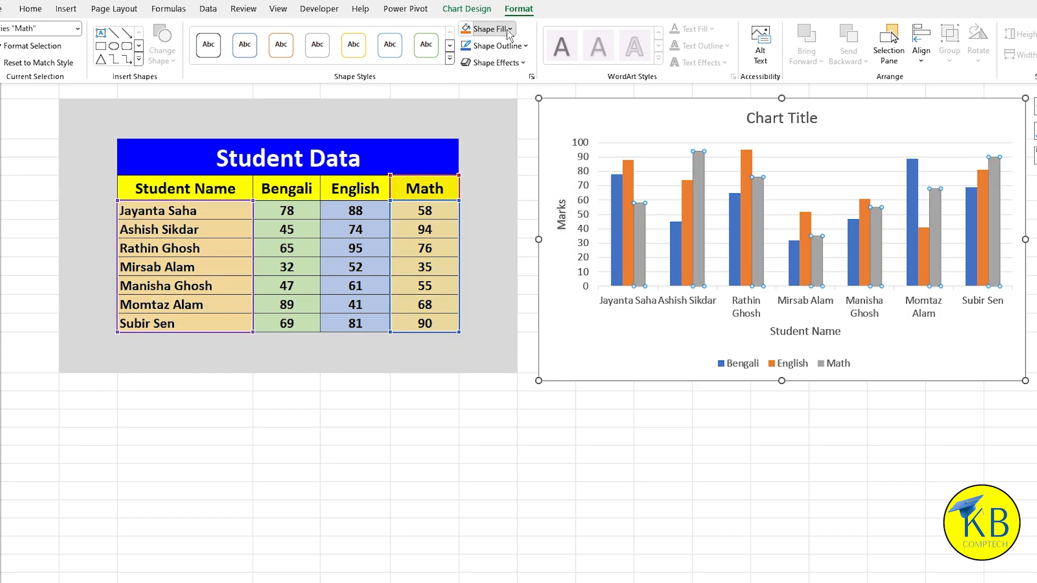
click(892, 104)
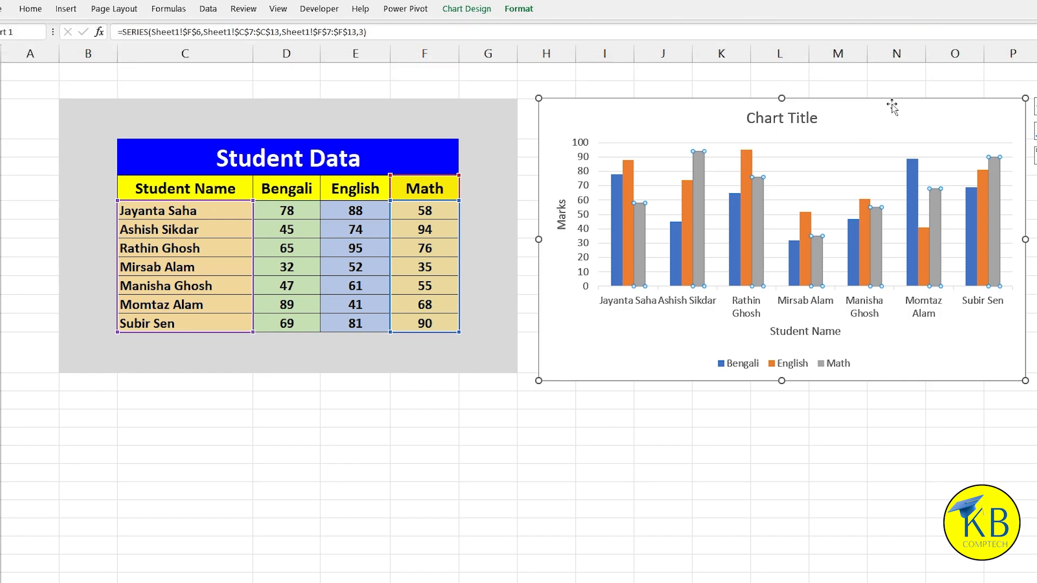
click(970, 106)
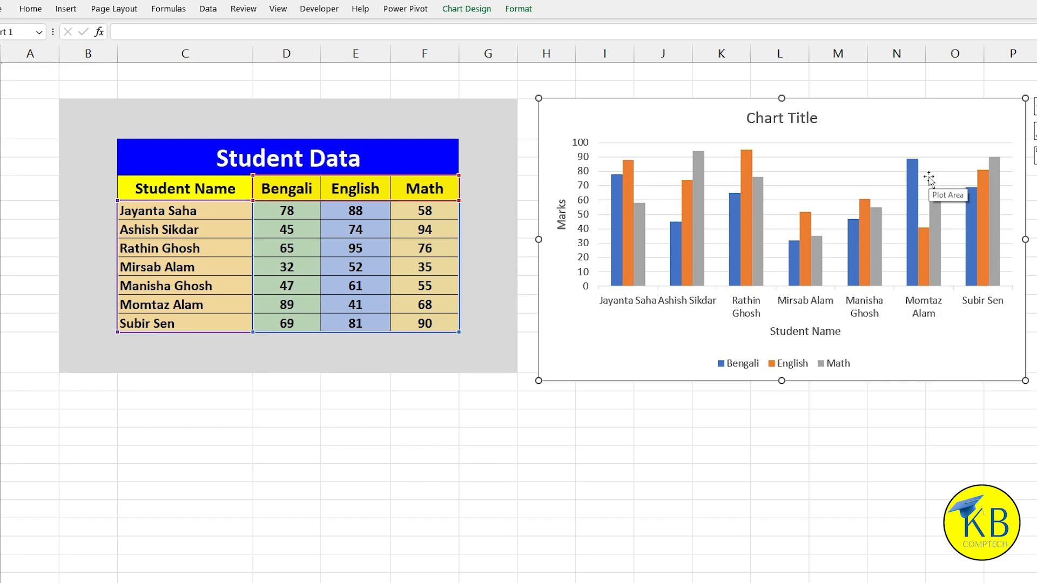
Step: Move the chart to a new chart sheet named Chart1 and compare it with the data sheet
click(462, 11)
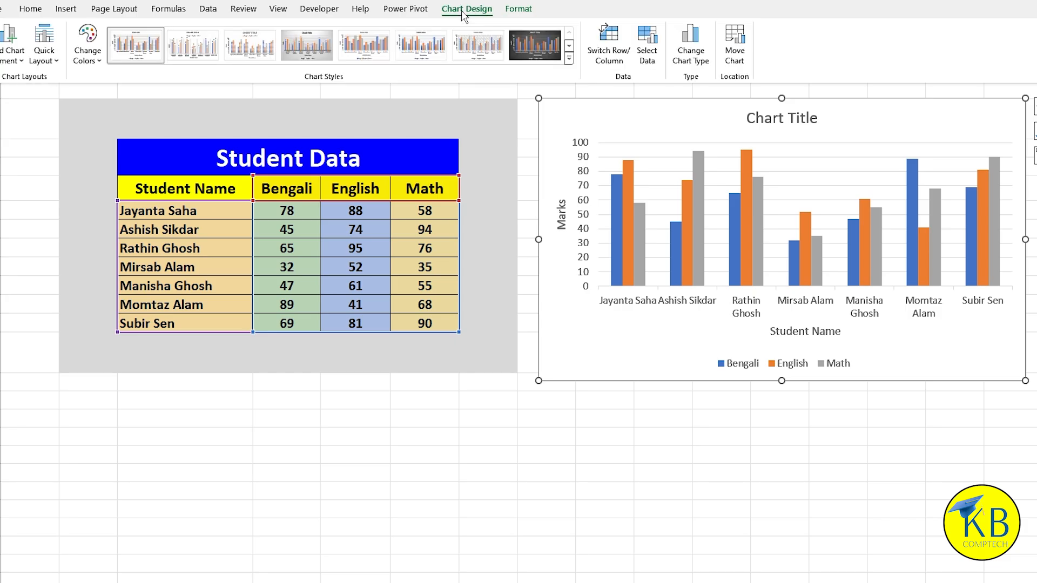
click(736, 54)
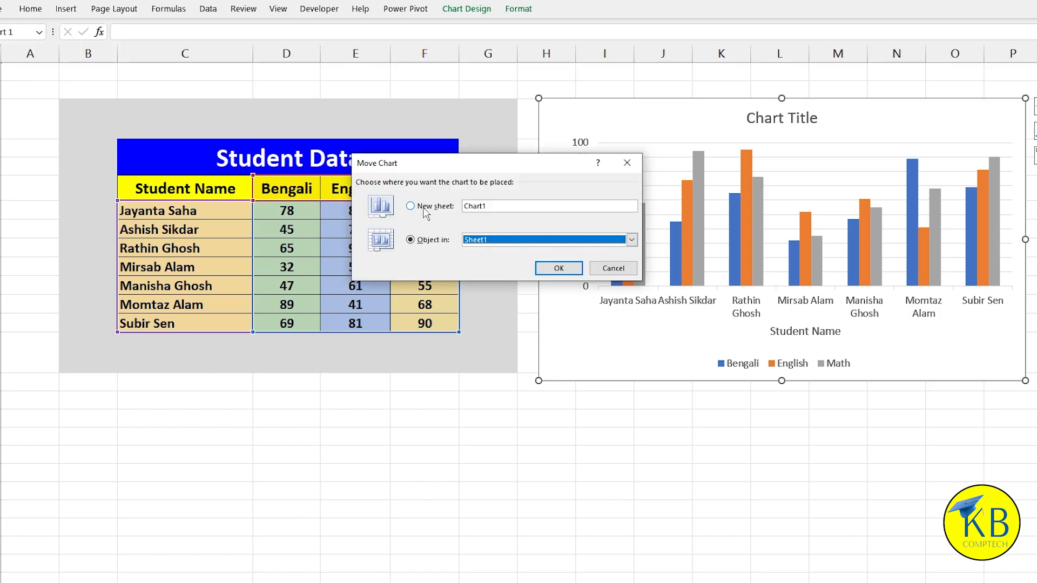
click(425, 212)
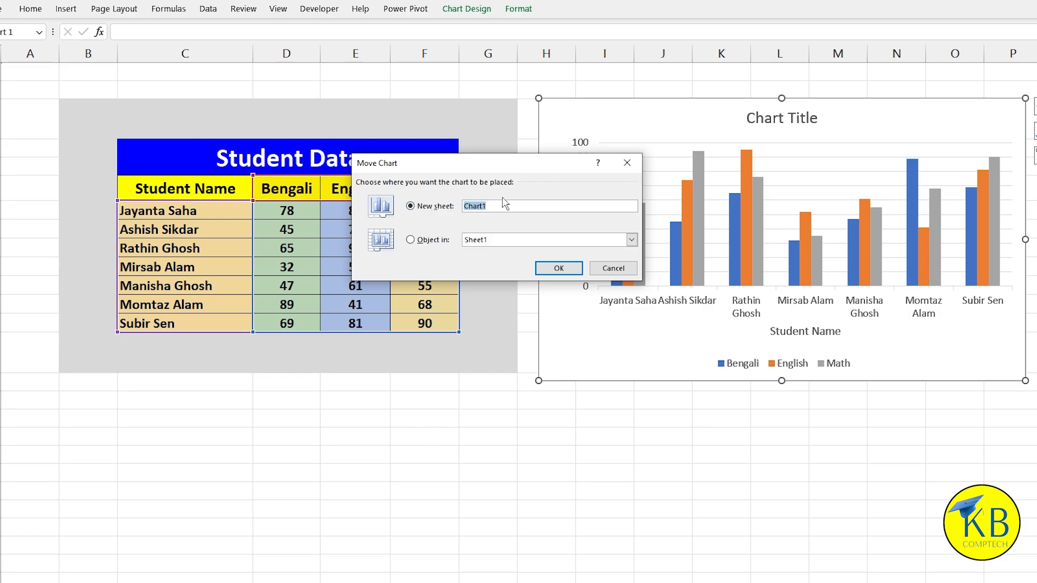
click(559, 268)
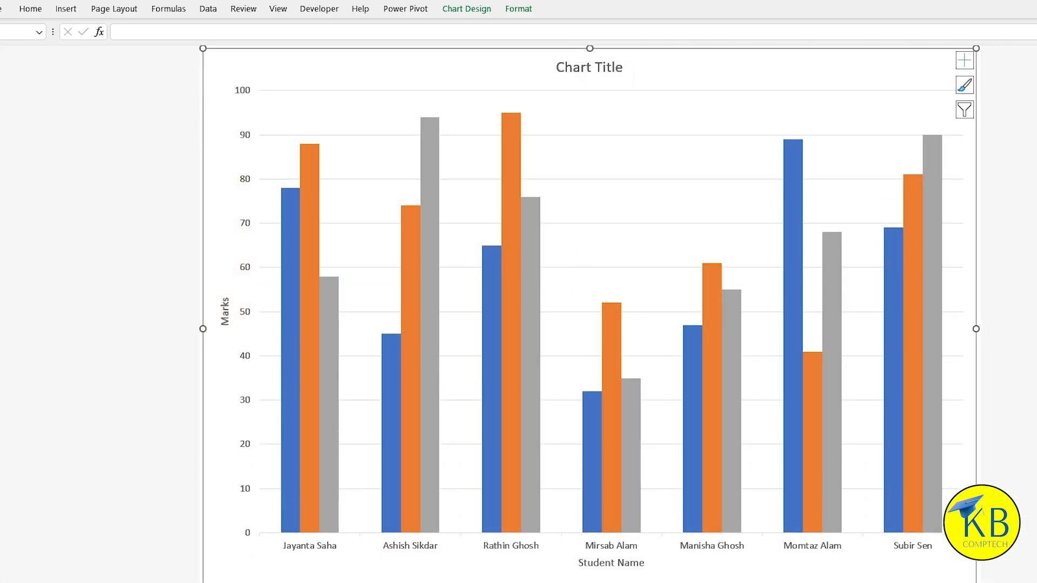
key(ctrl+Page_Down)
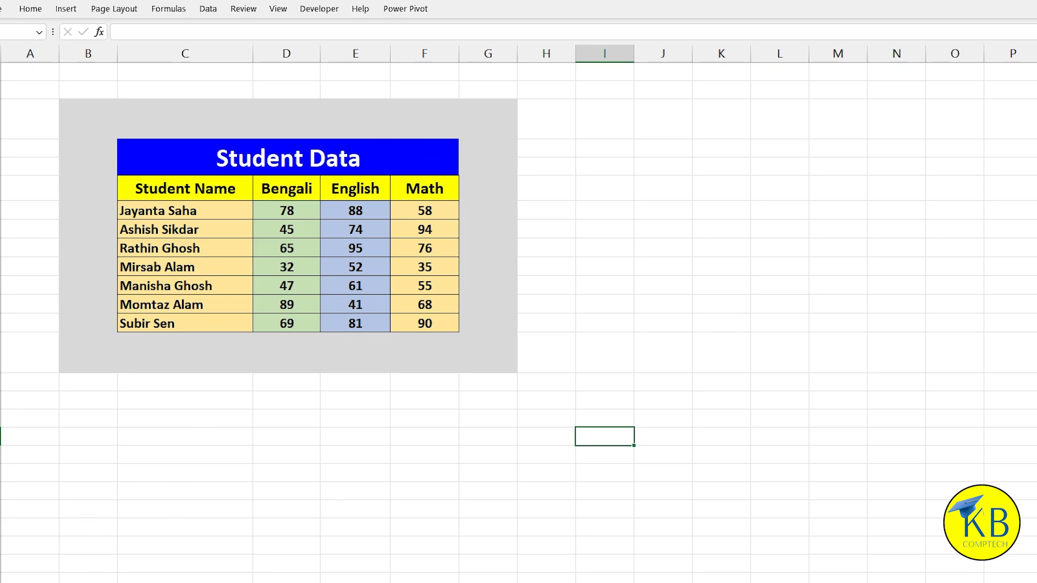
key(ctrl+Page_Up)
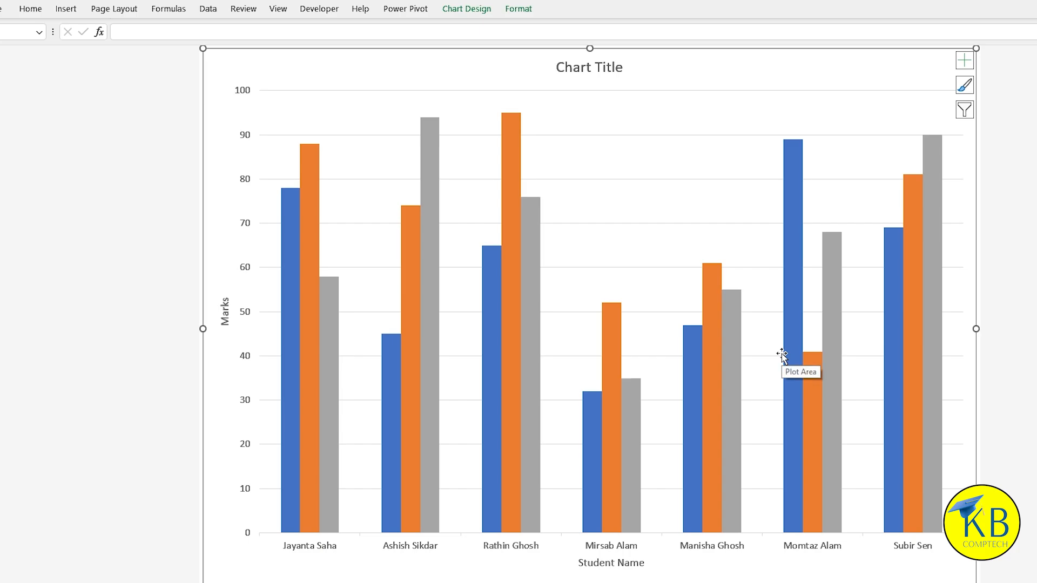
Step: Add a student row at the end of the Sheet1 table with the student's name and marks Bengali 78, English 58, Math 69
key(ctrl+Page_Down)
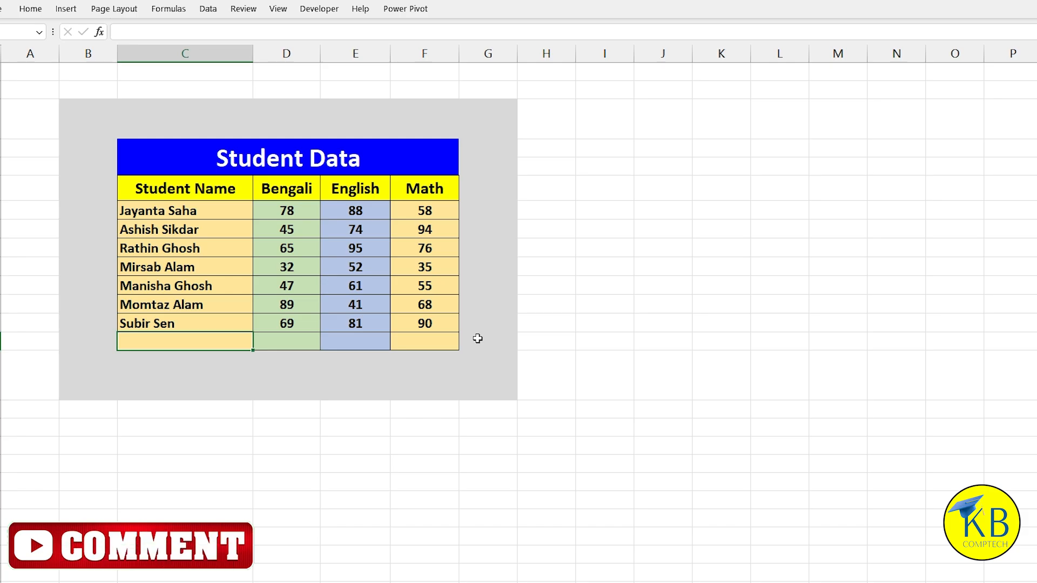
text(Pulak Biswas)
key(Tab)
text(78)
key(Tab)
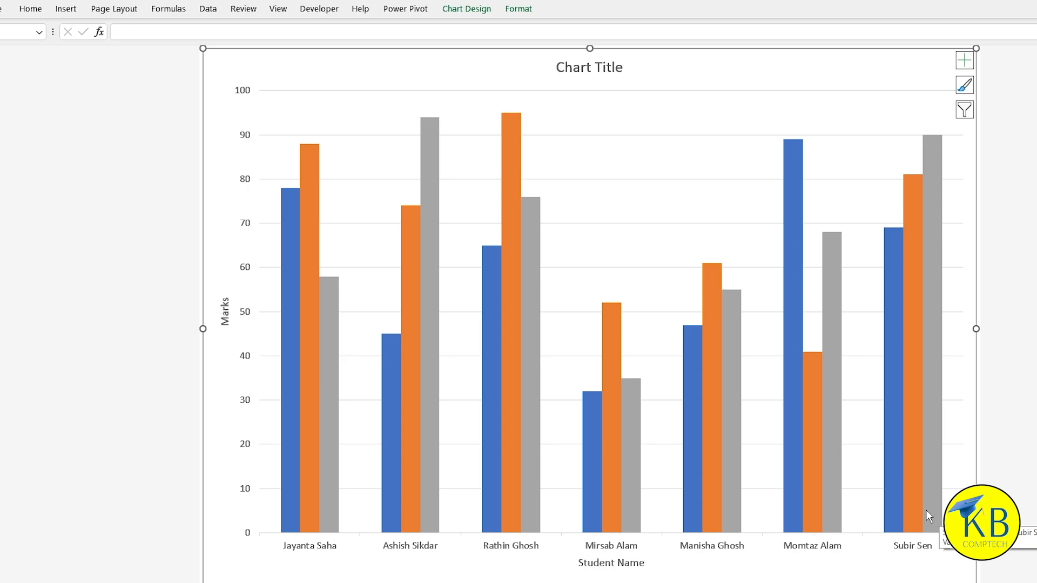
Step: Extend the chart's data range to Sheet1!$C$6:$F$14 to include the added student row, and deselect the chart
click(460, 13)
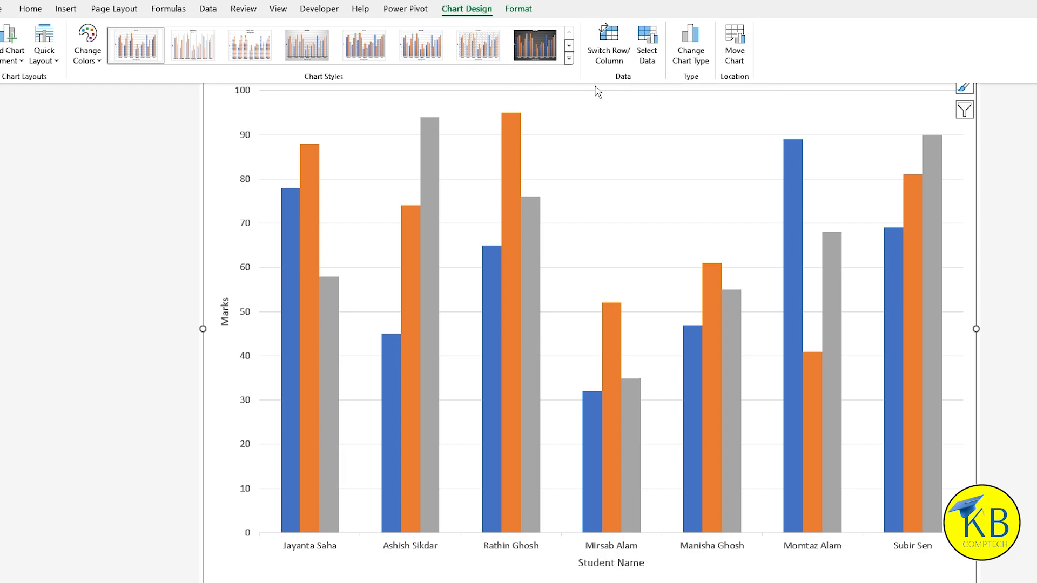
click(652, 51)
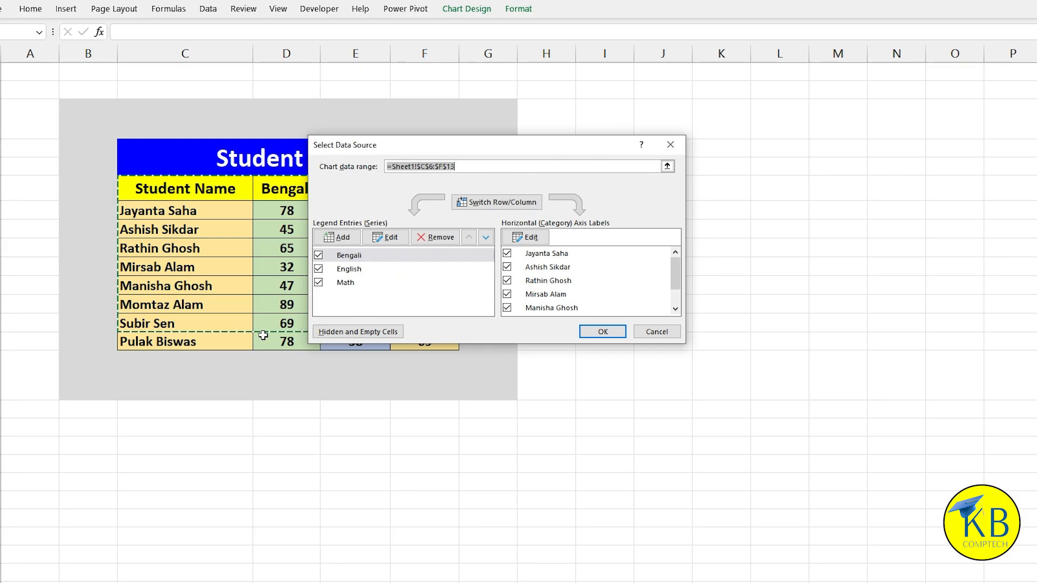
drag(477, 145, 682, 154)
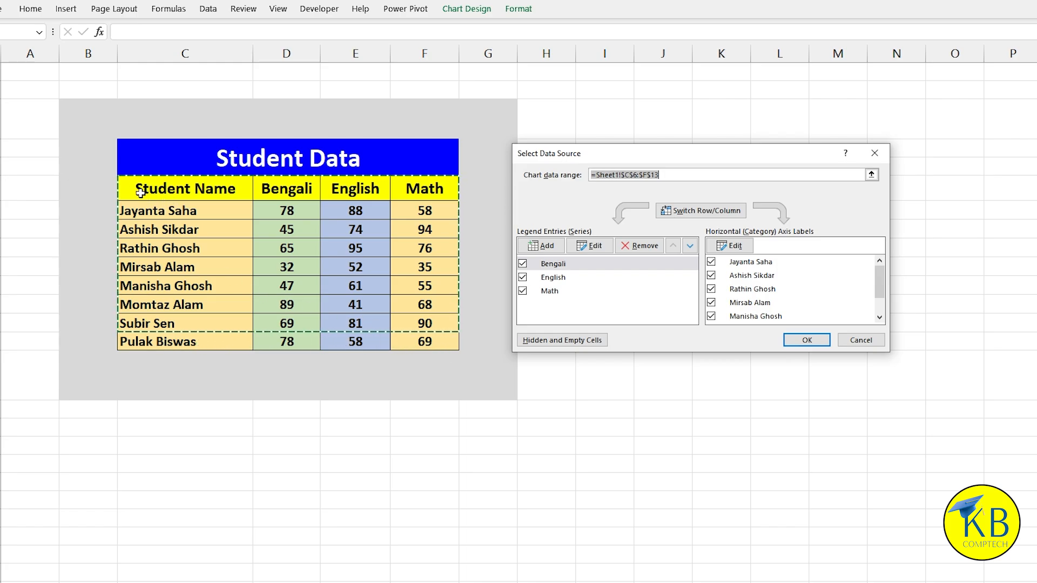
drag(138, 189, 415, 339)
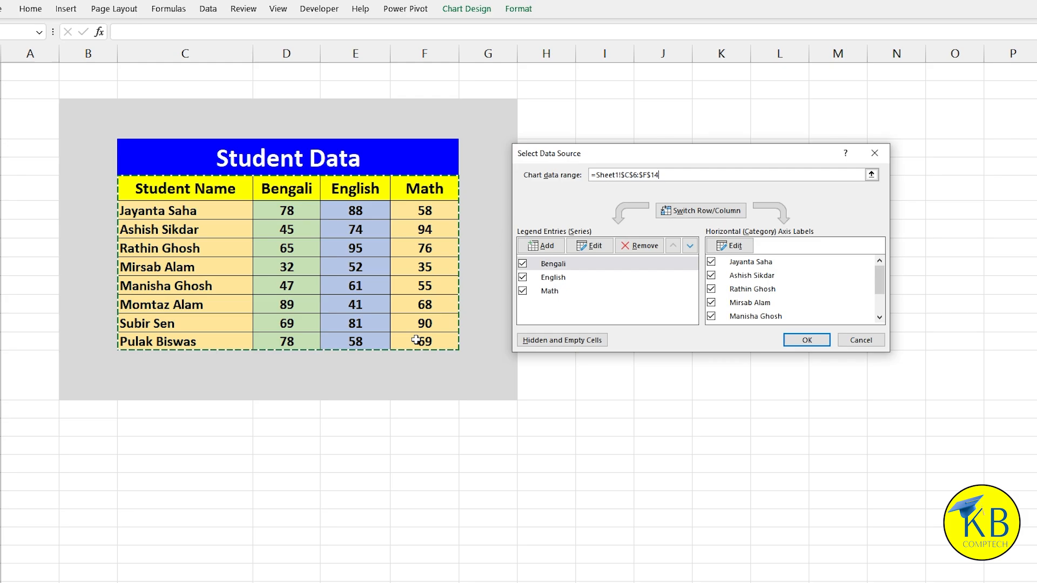
click(807, 340)
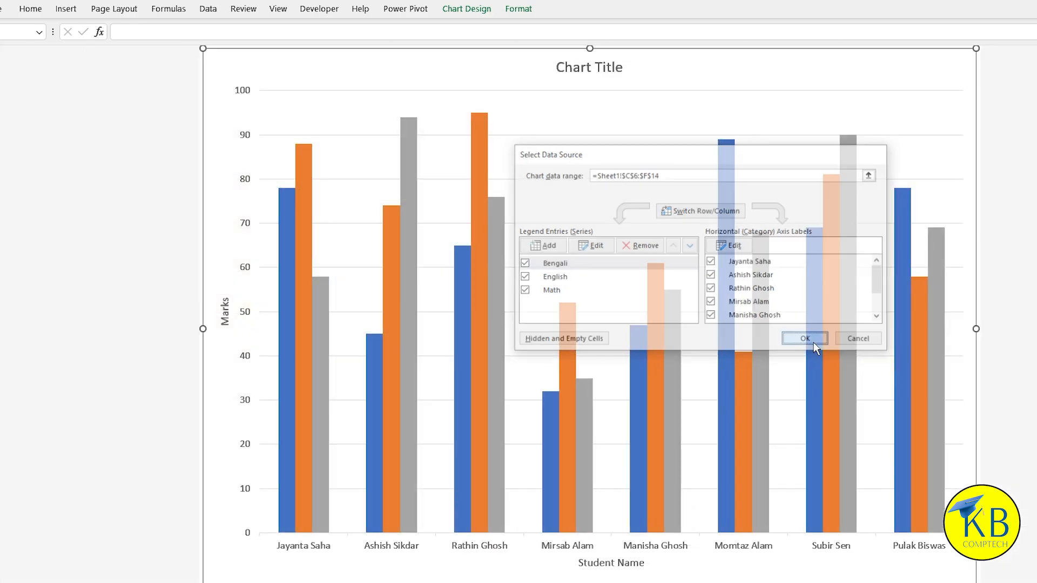
click(1028, 430)
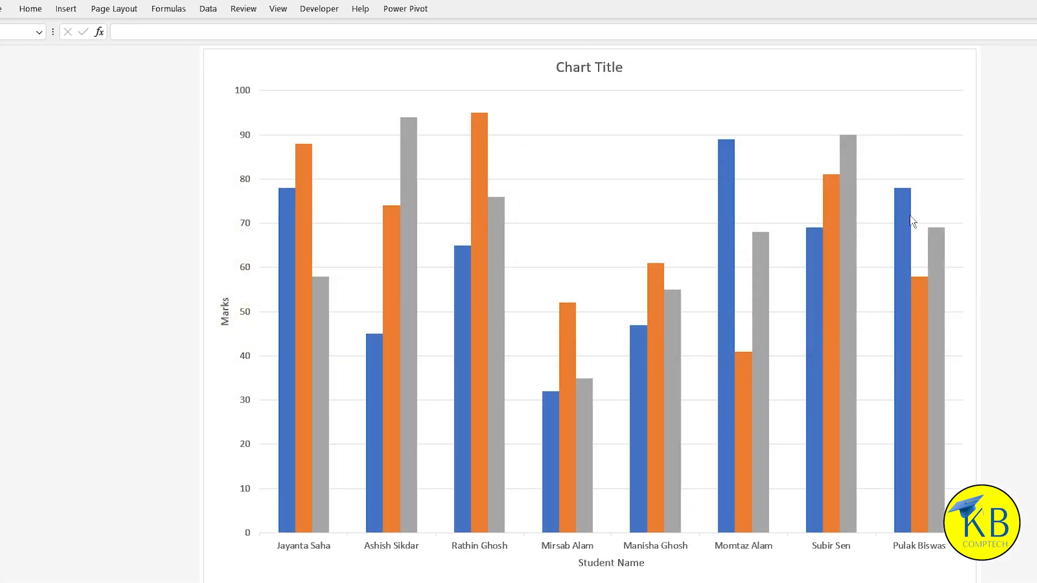